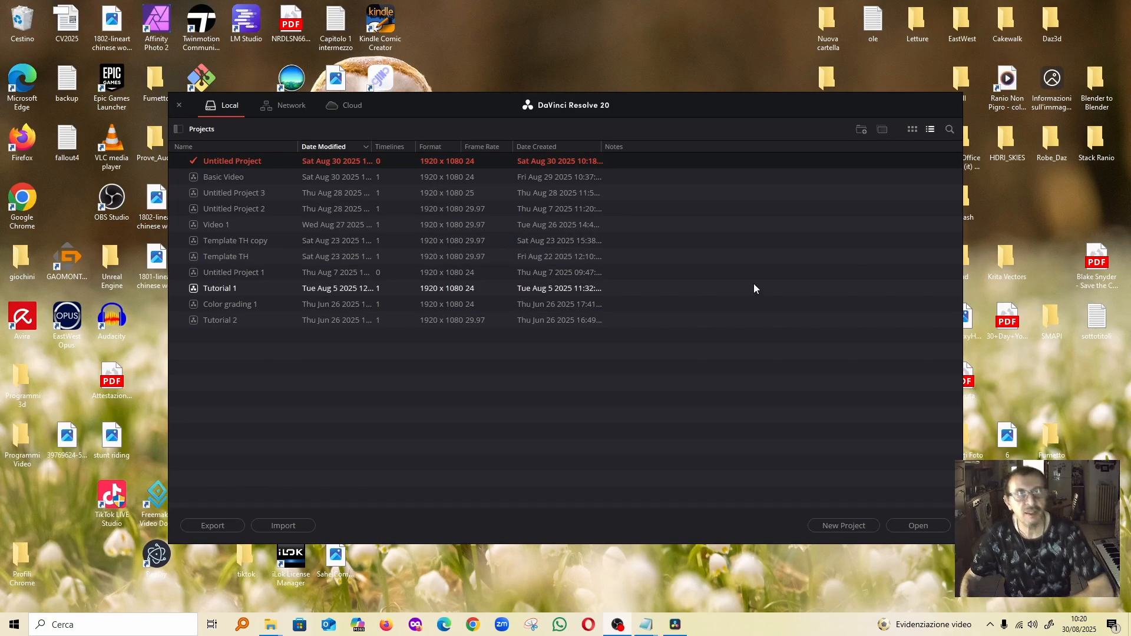
Create a new project named "My first video"
{"action": "left_click", "coordinate": [843, 525]}
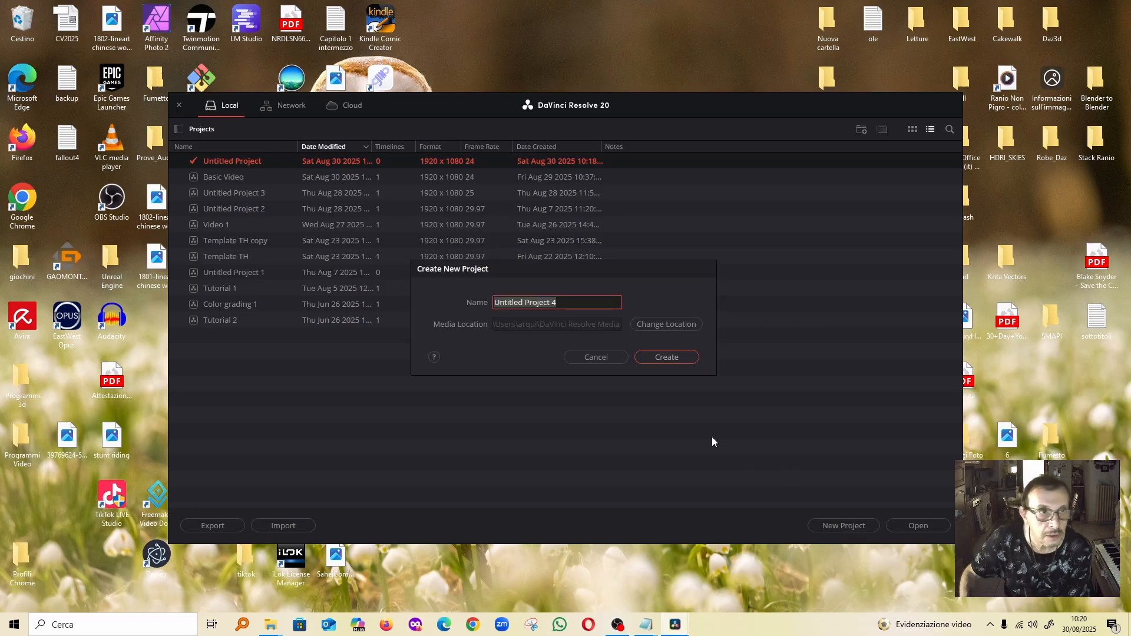
{"action": "key", "text": "BackSpace"}
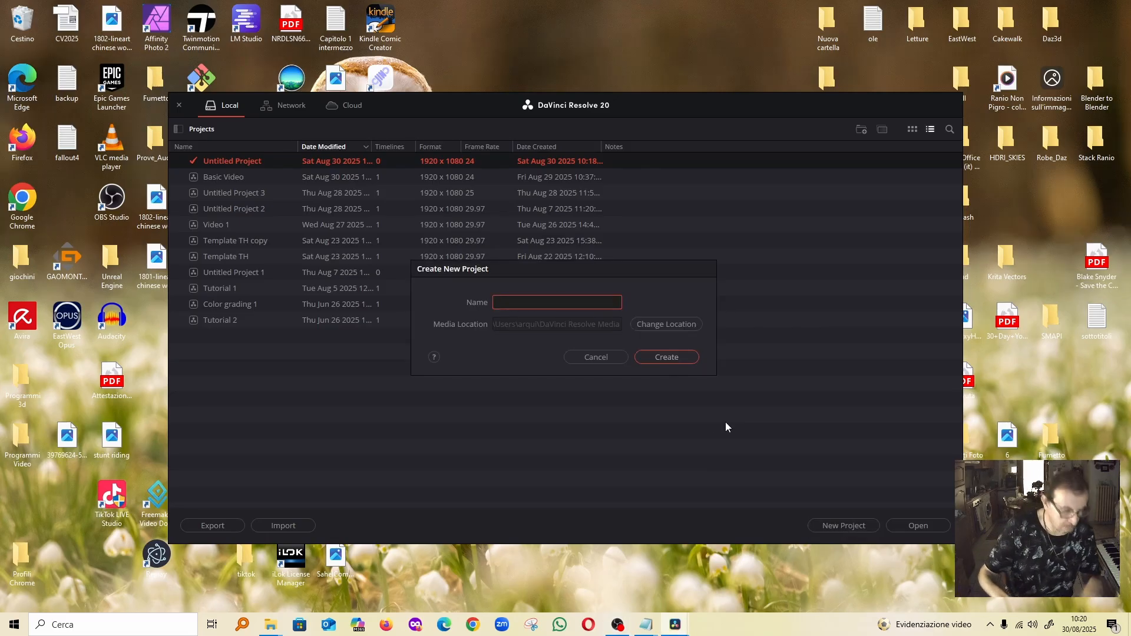
{"action": "type", "text": "M"}
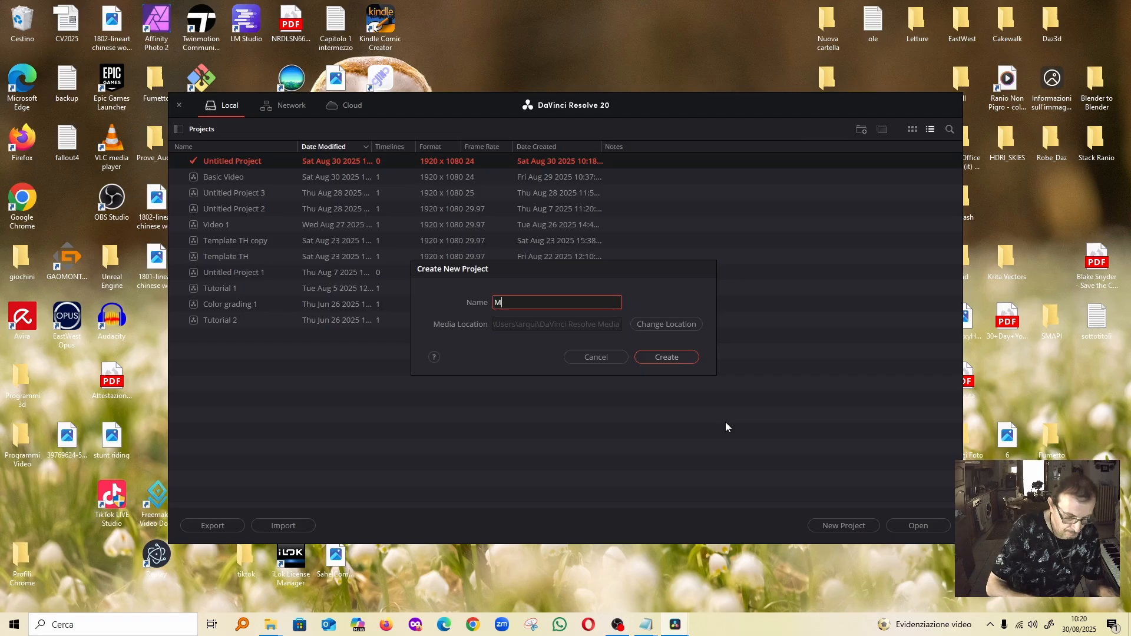
{"action": "type", "text": "y "}
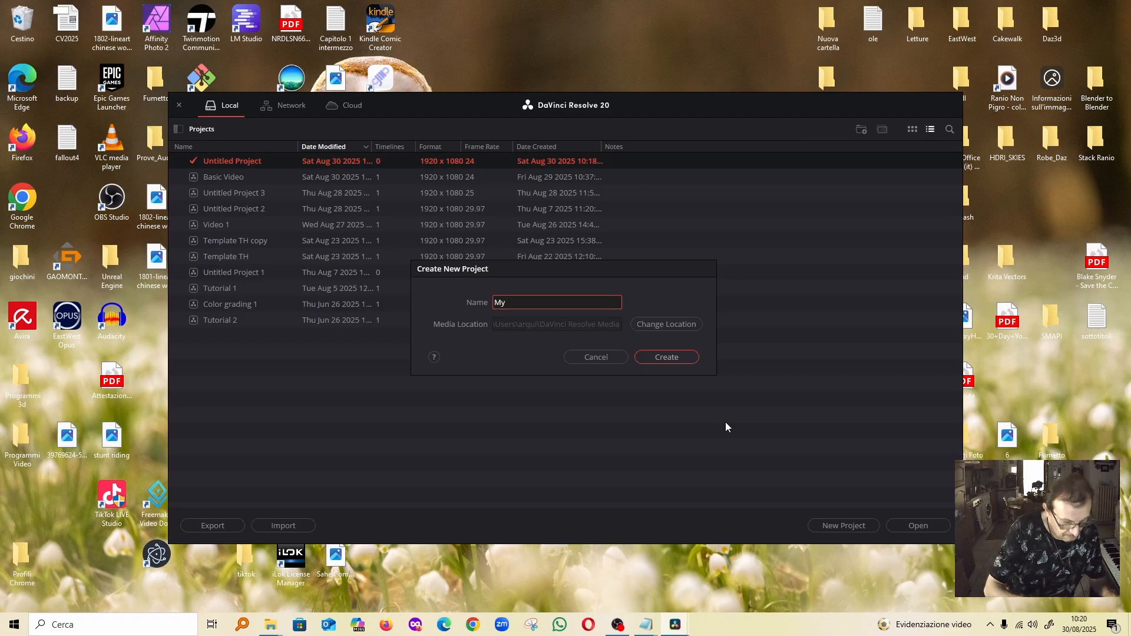
{"action": "type", "text": "first video"}
{"action": "key", "text": "Return"}
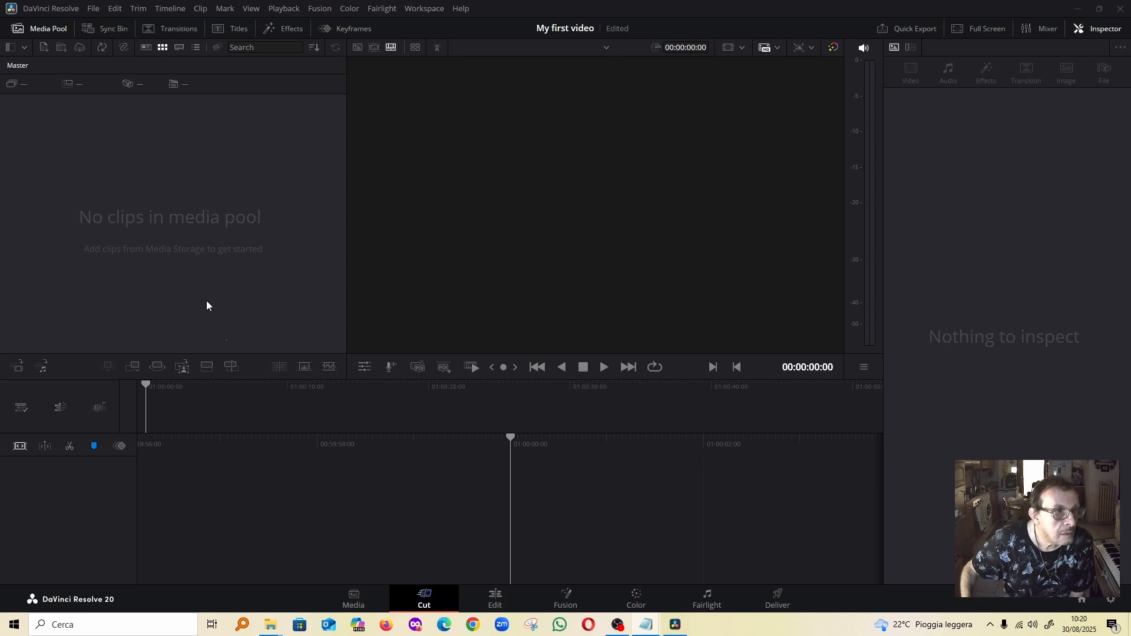
On the Edit page, import the two video clips and two audio files into the media pool, changing the project frame rate to match
{"action": "left_click", "coordinate": [497, 602]}
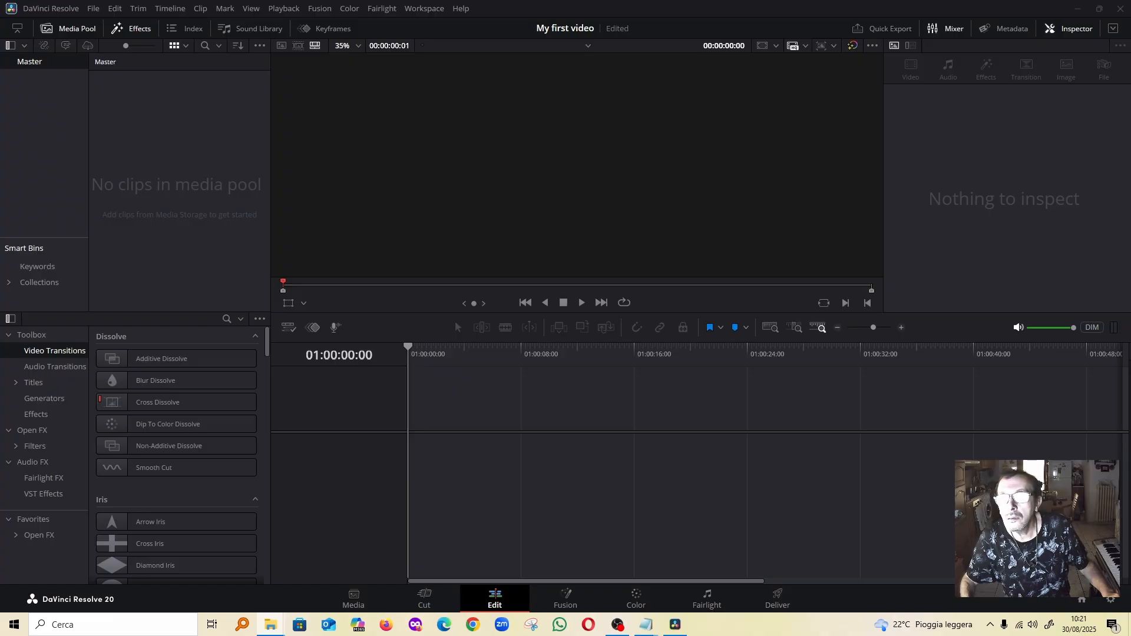
{"action": "left_click_drag", "start_coordinate": [842, 169], "coordinate": [152, 188]}
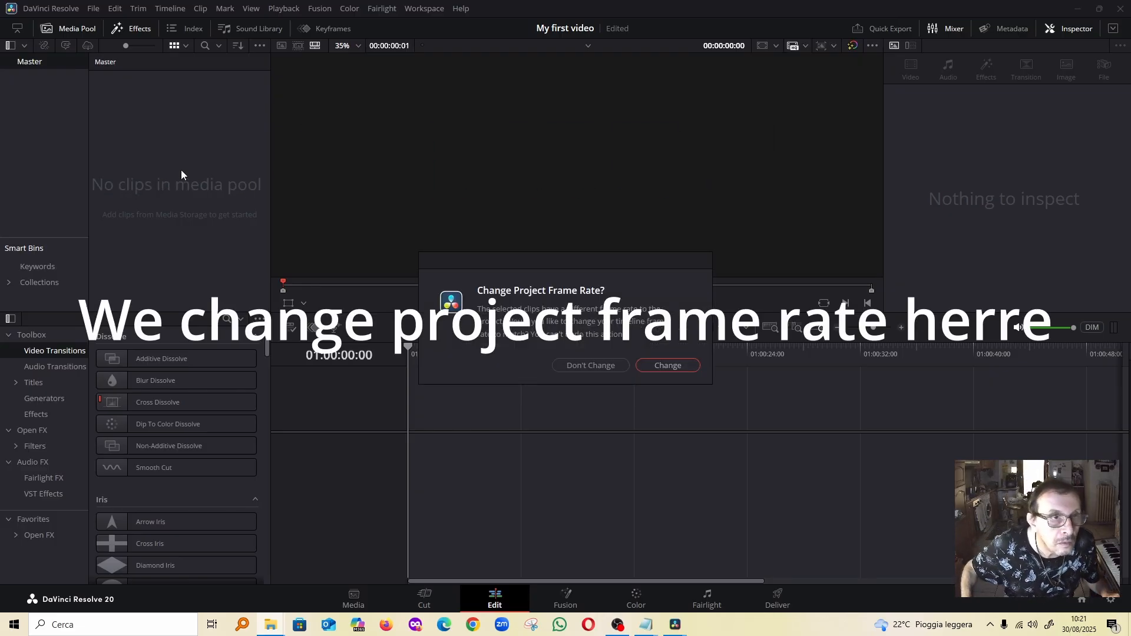
{"action": "left_click", "coordinate": [666, 366]}
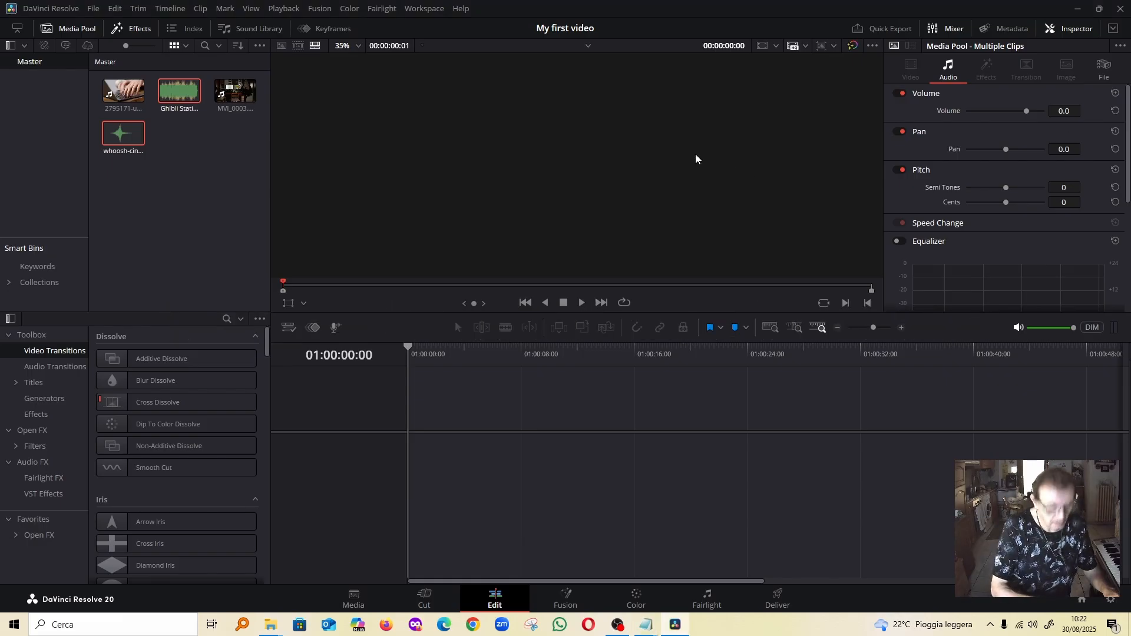
Create an empty timeline named Timeline 1 using the project settings and place MVI_0003.MOV at the start of Video 1
{"action": "key", "text": "ctrl+n"}
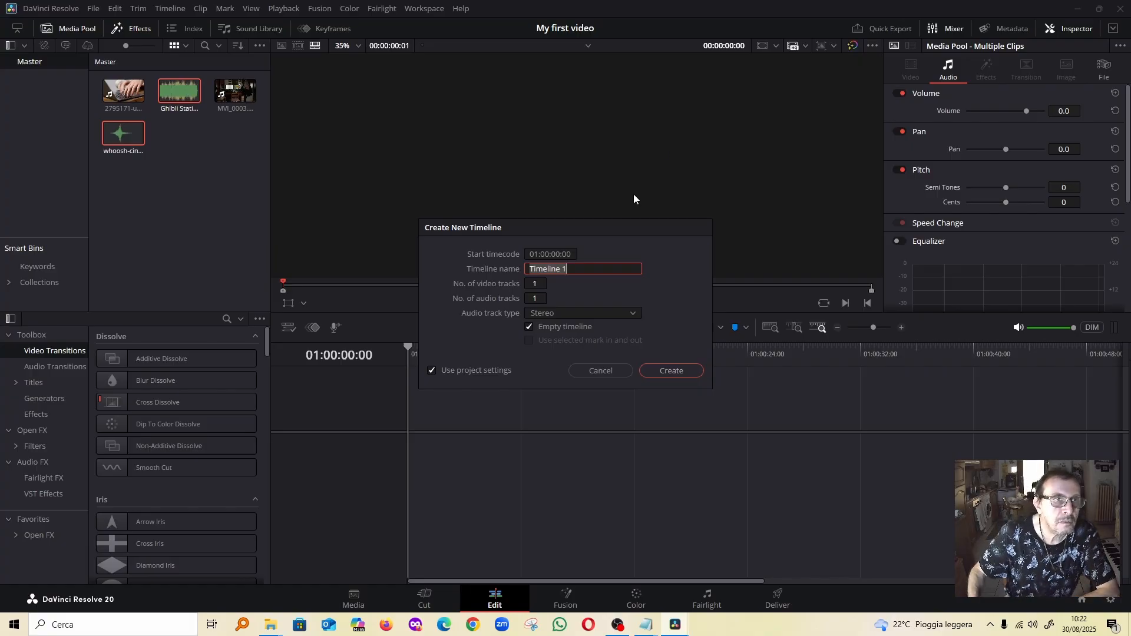
{"action": "left_click", "coordinate": [669, 371]}
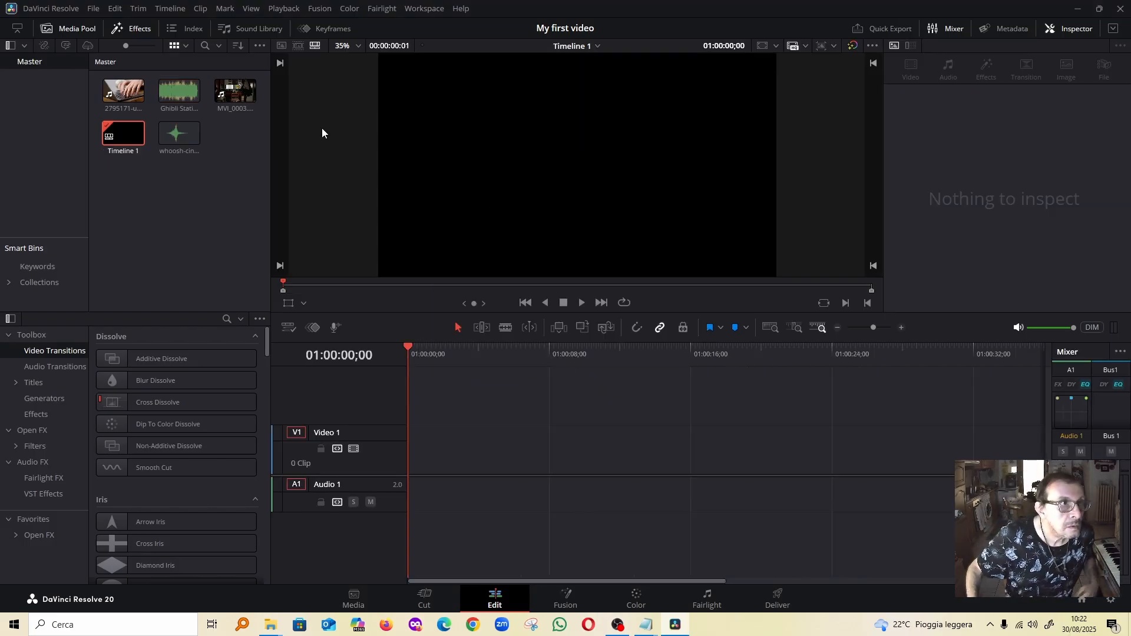
{"action": "left_click", "coordinate": [249, 94]}
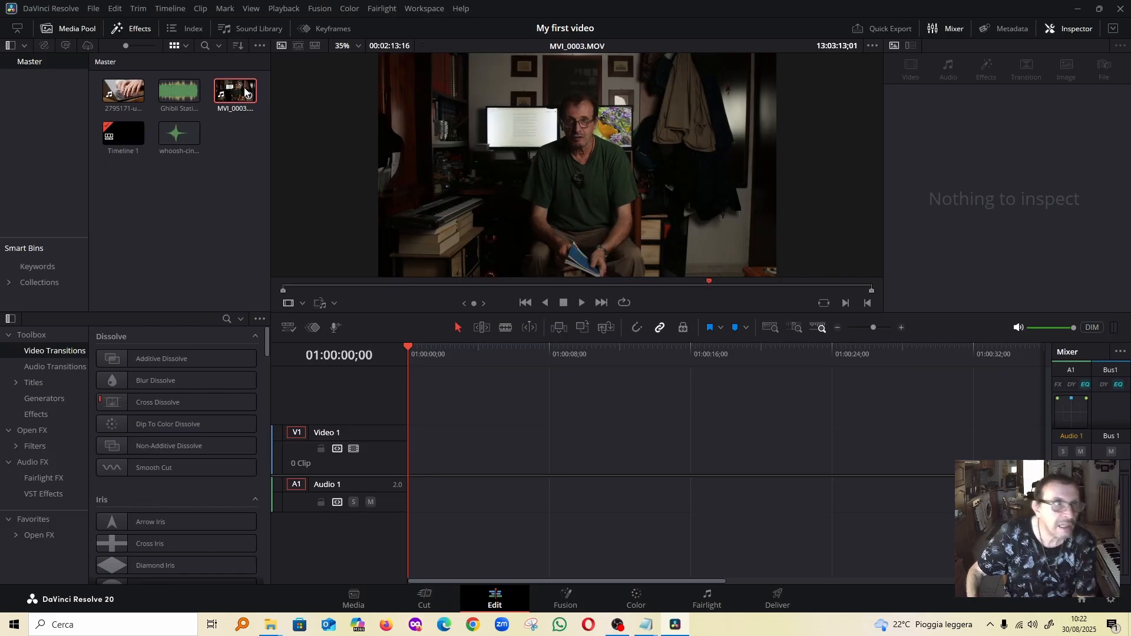
{"action": "left_click", "coordinate": [245, 92]}
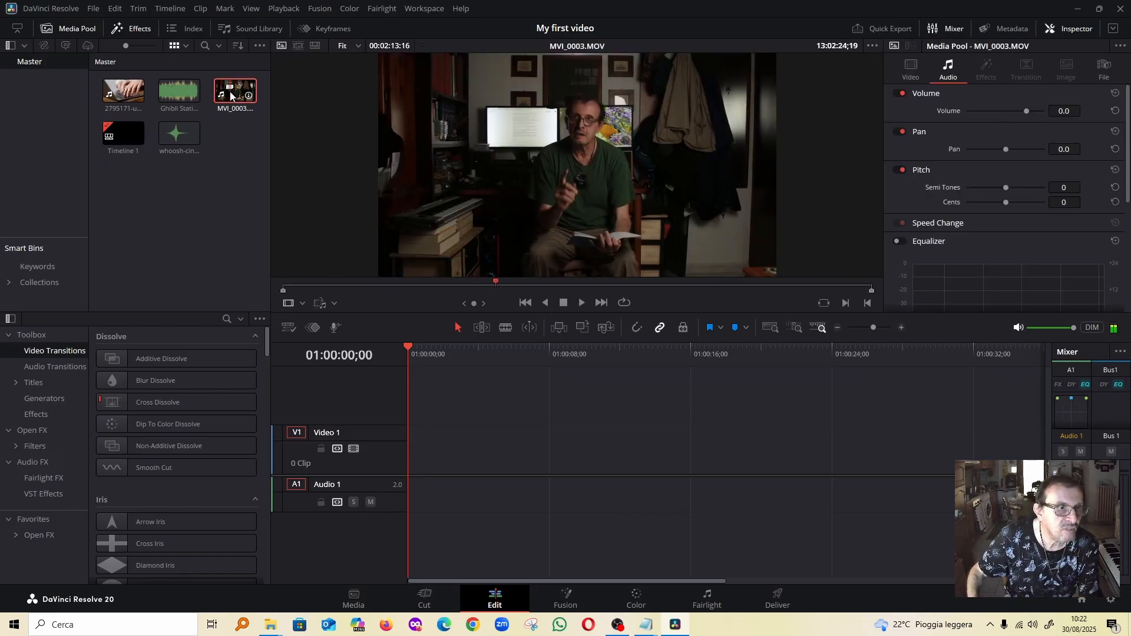
{"action": "left_click_drag", "start_coordinate": [222, 97], "coordinate": [409, 446]}
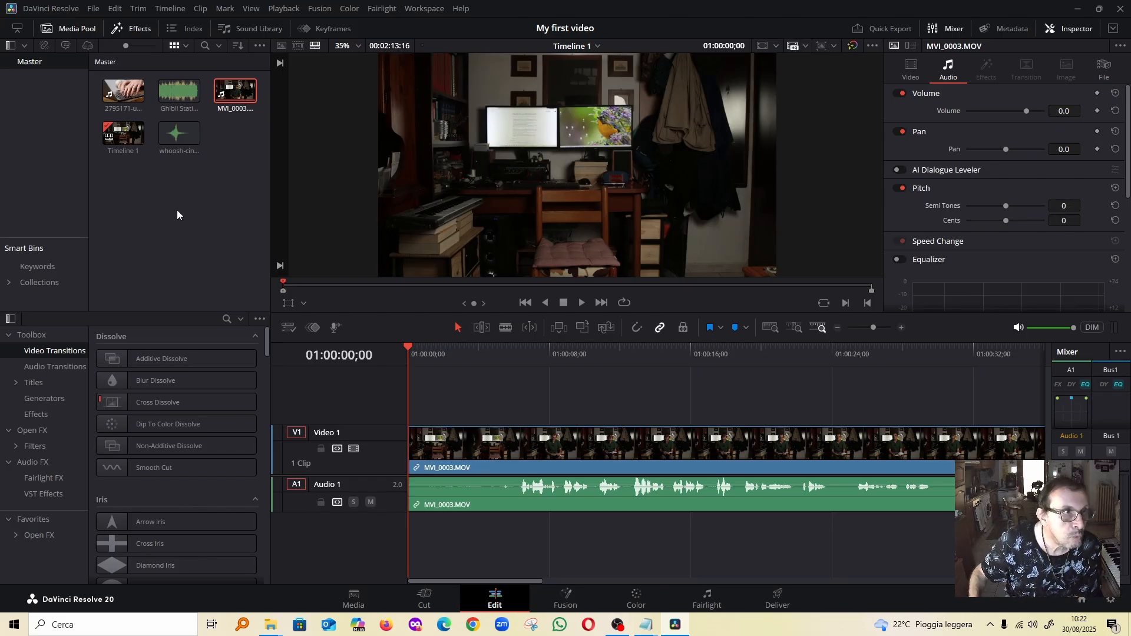
Add a second video track and place 2795171-uhd_3840_2160_25fps.mp4 on it, starting at about 18 seconds
{"action": "right_click", "coordinate": [331, 402]}
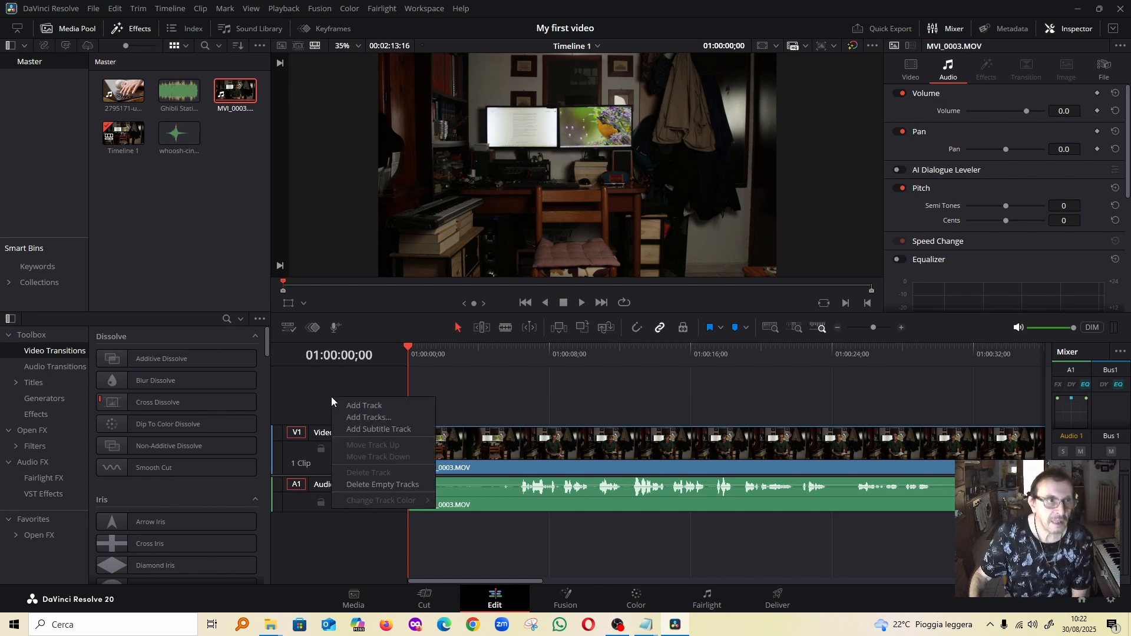
{"action": "left_click", "coordinate": [369, 405]}
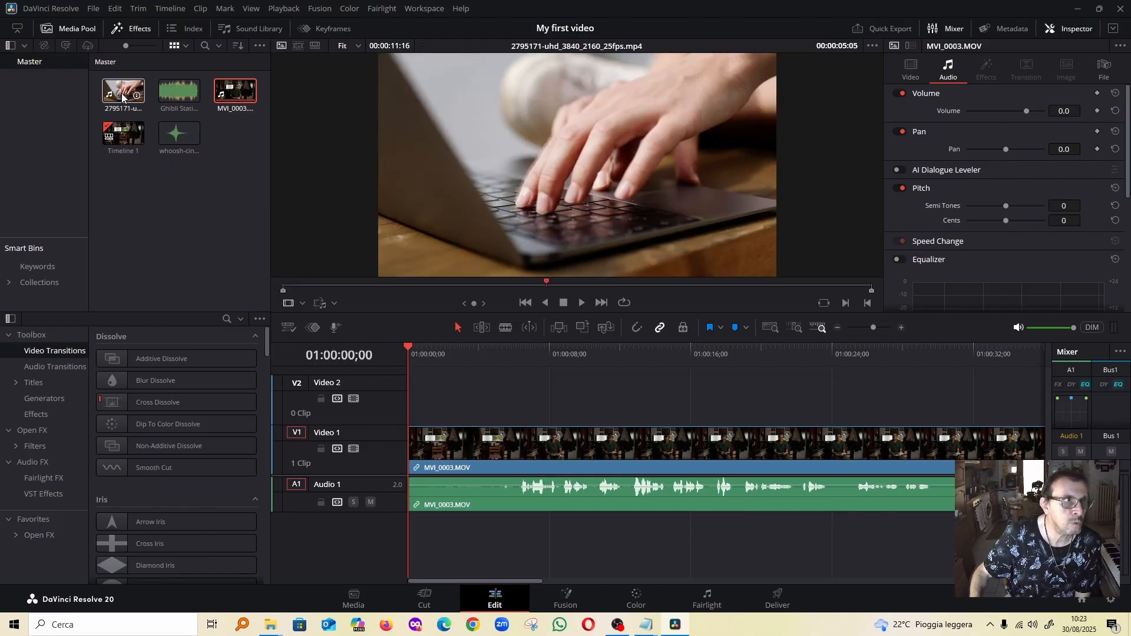
{"action": "left_click_drag", "start_coordinate": [123, 97], "coordinate": [728, 405]}
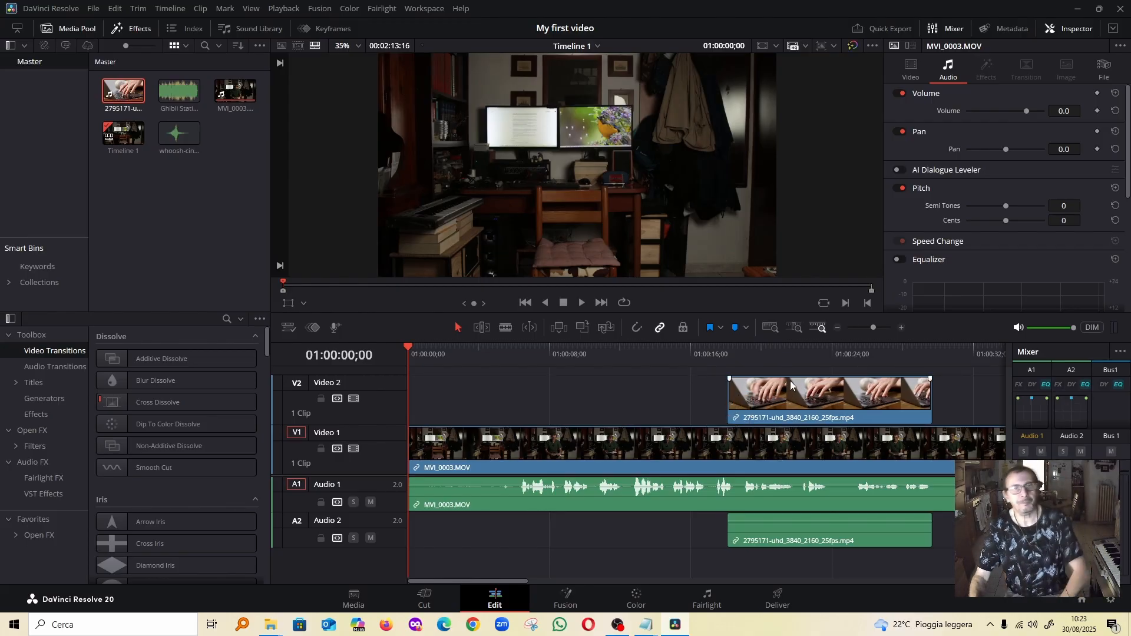
Unlink the laptop clip from its audio, delete that audio, and move the video on Video 2 to start at about 22 seconds
{"action": "right_click", "coordinate": [821, 401]}
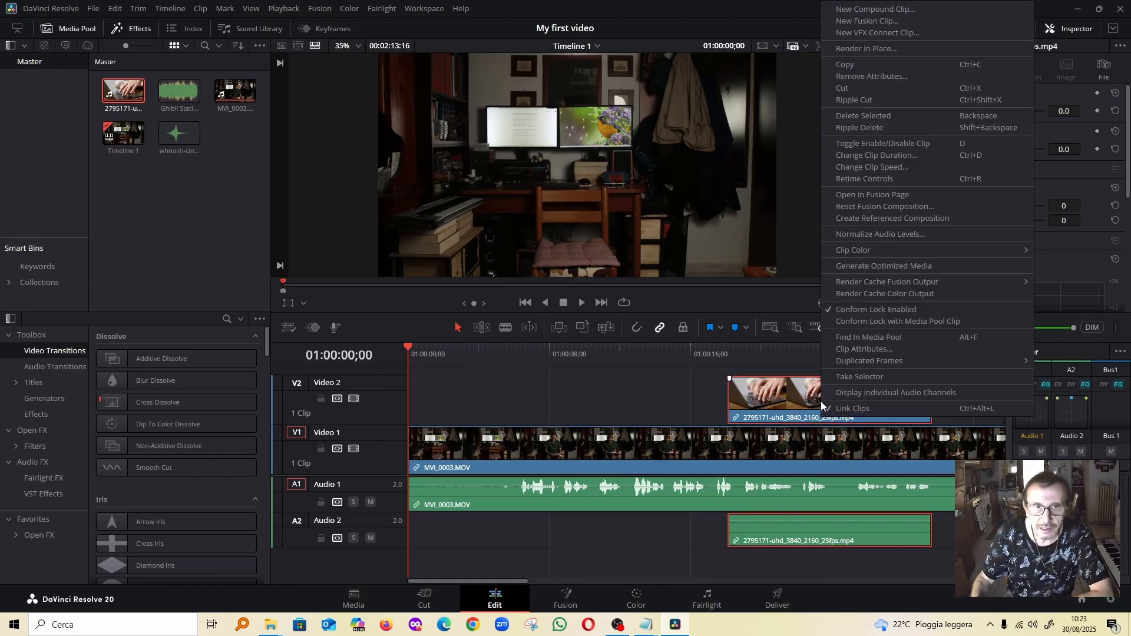
{"action": "left_click", "coordinate": [869, 412]}
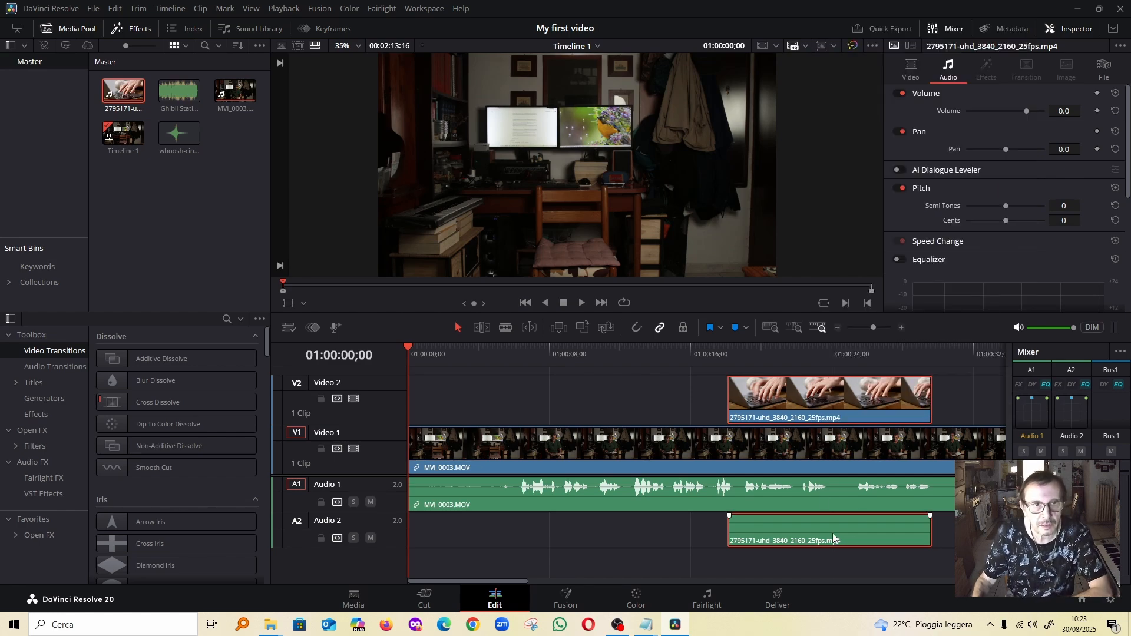
{"action": "left_click", "coordinate": [662, 390]}
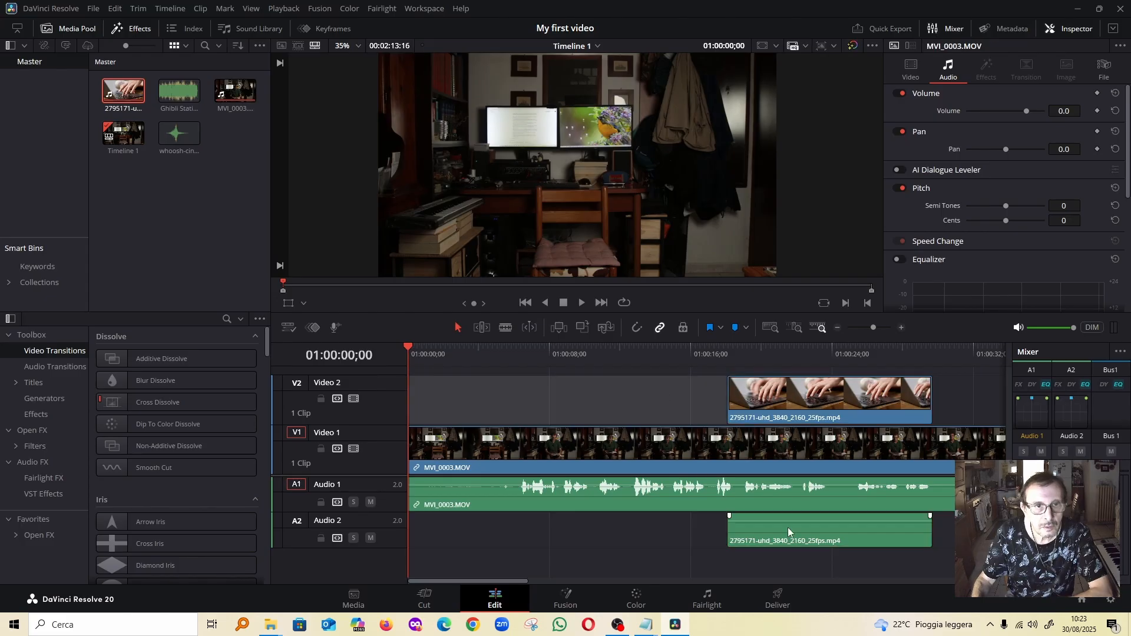
{"action": "left_click", "coordinate": [809, 533]}
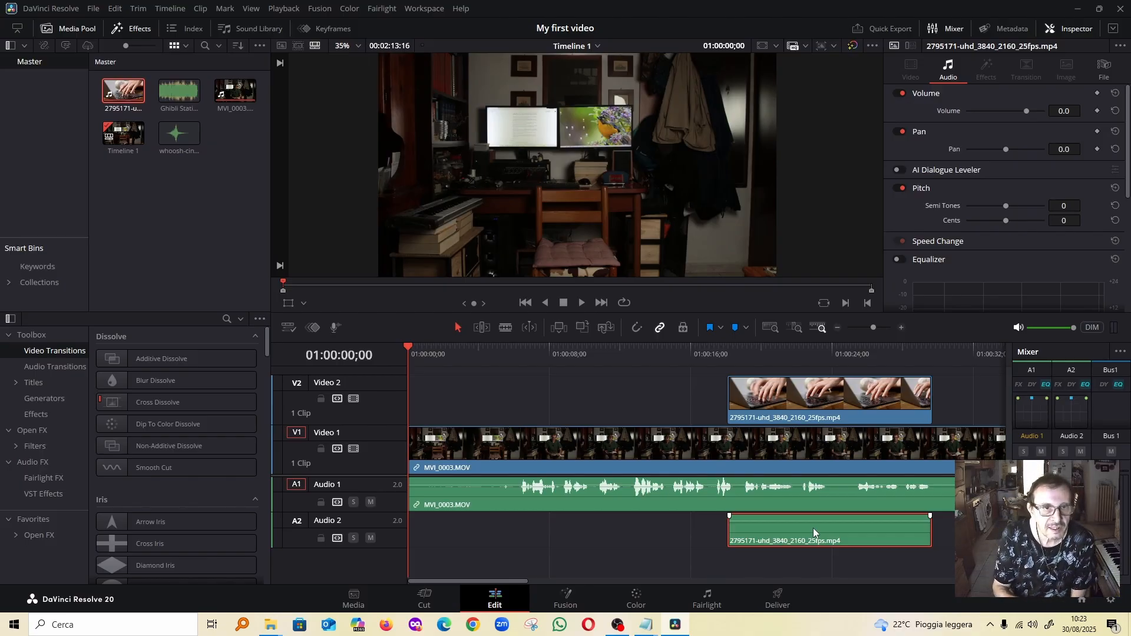
{"action": "key", "text": "Delete"}
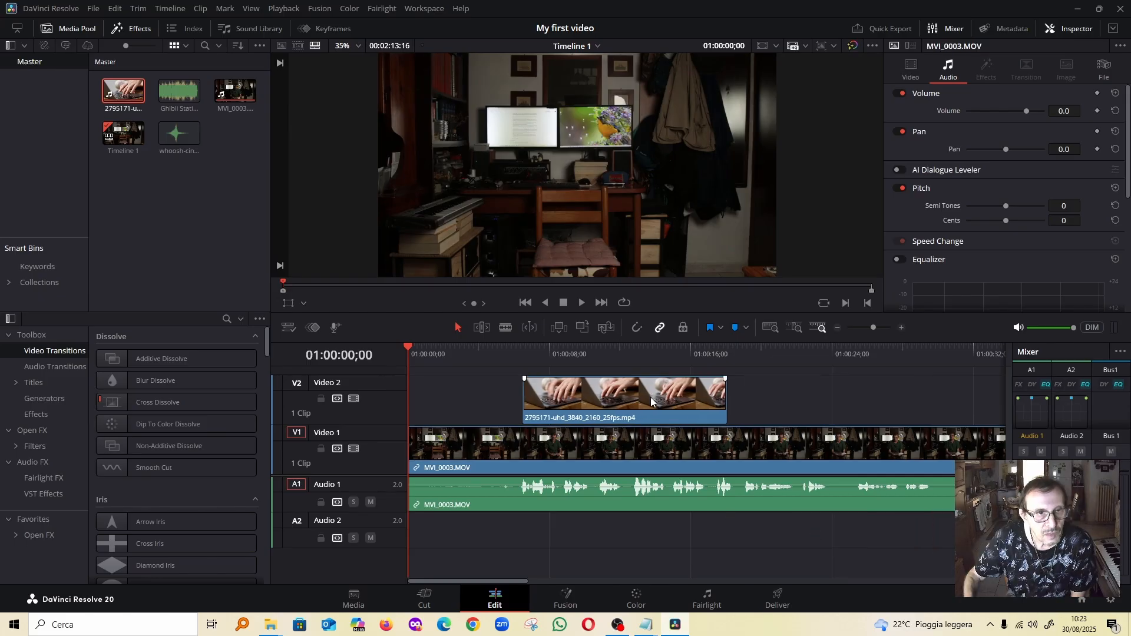
{"action": "left_click", "coordinate": [647, 404]}
{"action": "left_click_drag", "start_coordinate": [647, 403], "coordinate": [920, 411]}
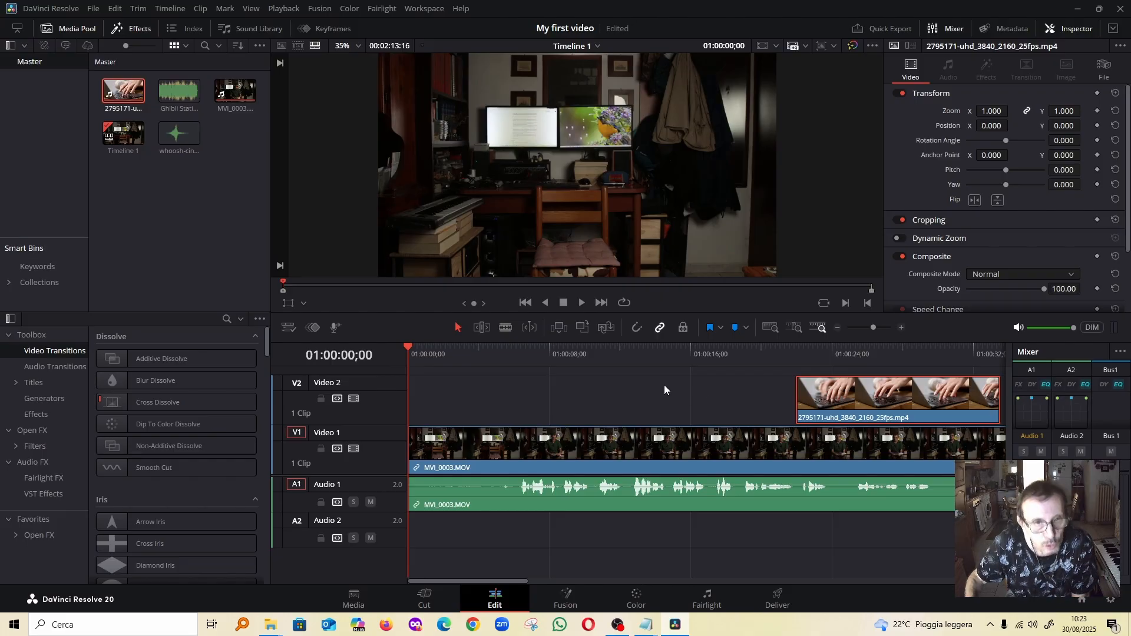
Place the Ghibli Station music at the start of Audio 2 and the whoosh sound on a new Audio 3 track at about 22.5 seconds
{"action": "double_click", "coordinate": [179, 101]}
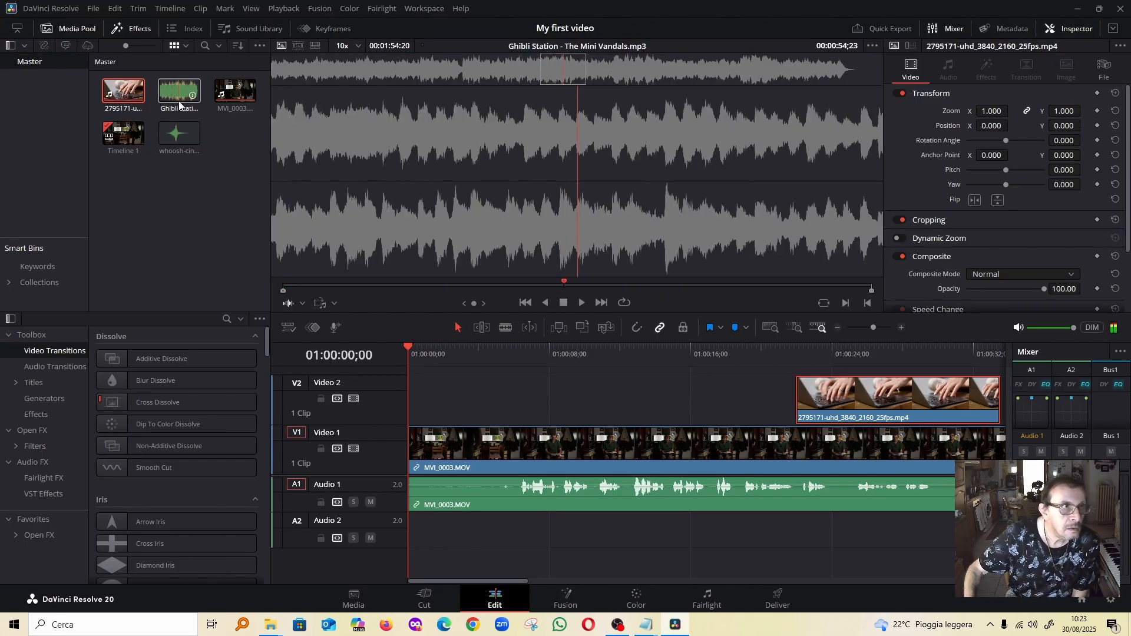
{"action": "left_click_drag", "start_coordinate": [178, 102], "coordinate": [417, 536]}
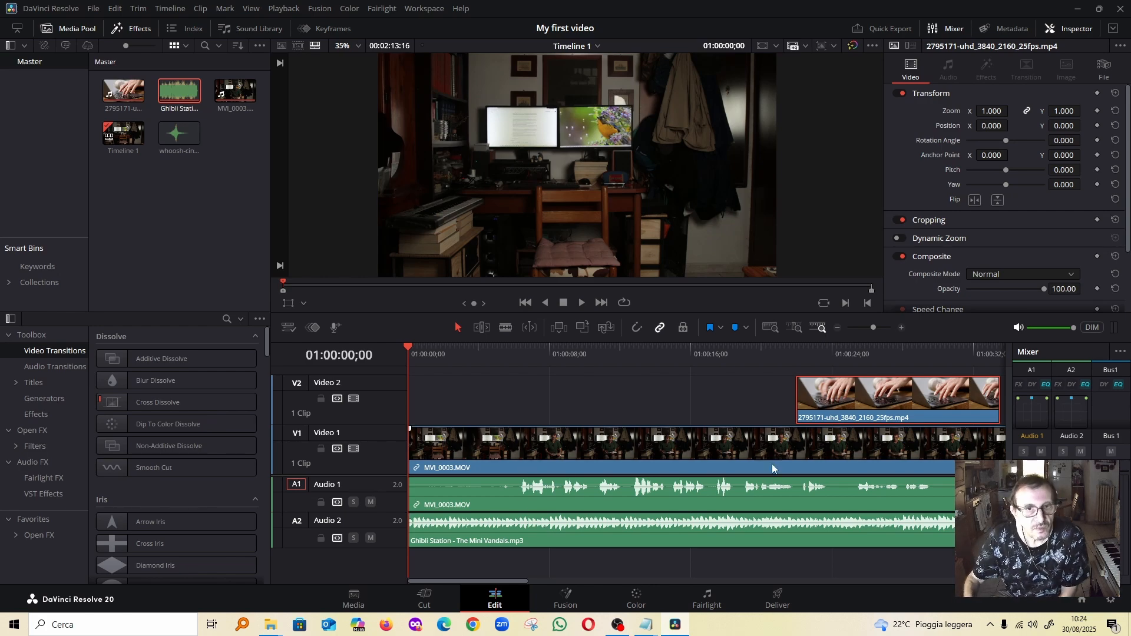
{"action": "left_click", "coordinate": [177, 142]}
{"action": "left_click_drag", "start_coordinate": [177, 147], "coordinate": [818, 573]}
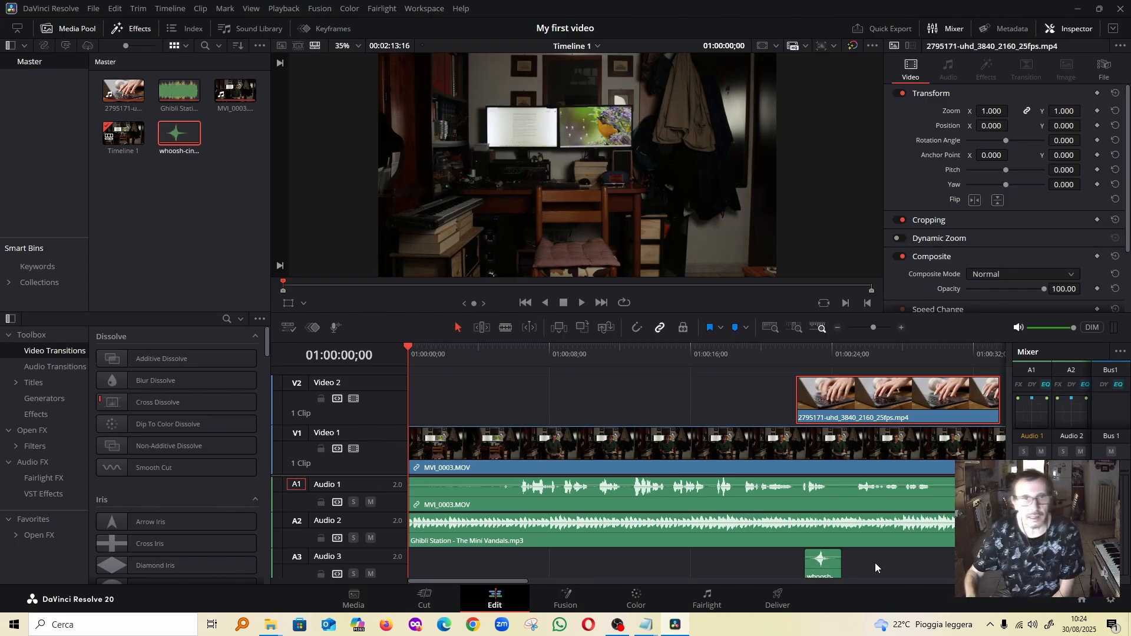
Add a third video track above Video 2
{"action": "right_click", "coordinate": [360, 369]}
{"action": "left_click", "coordinate": [391, 376]}
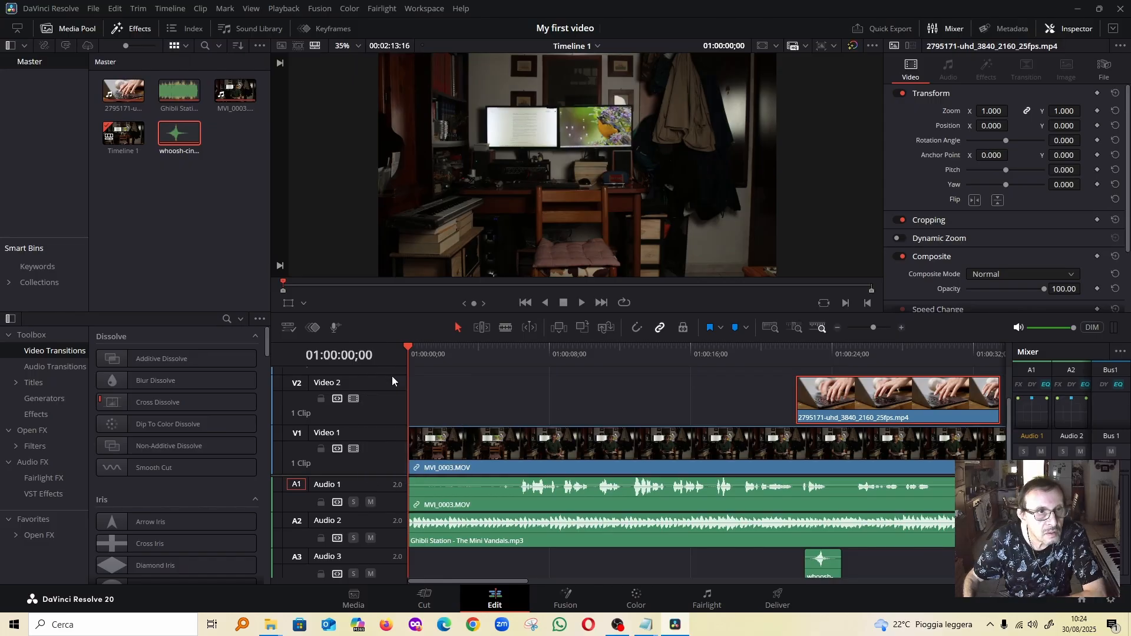
{"action": "scroll", "coordinate": [391, 376], "scroll_direction": "up", "scroll_amount": 2}
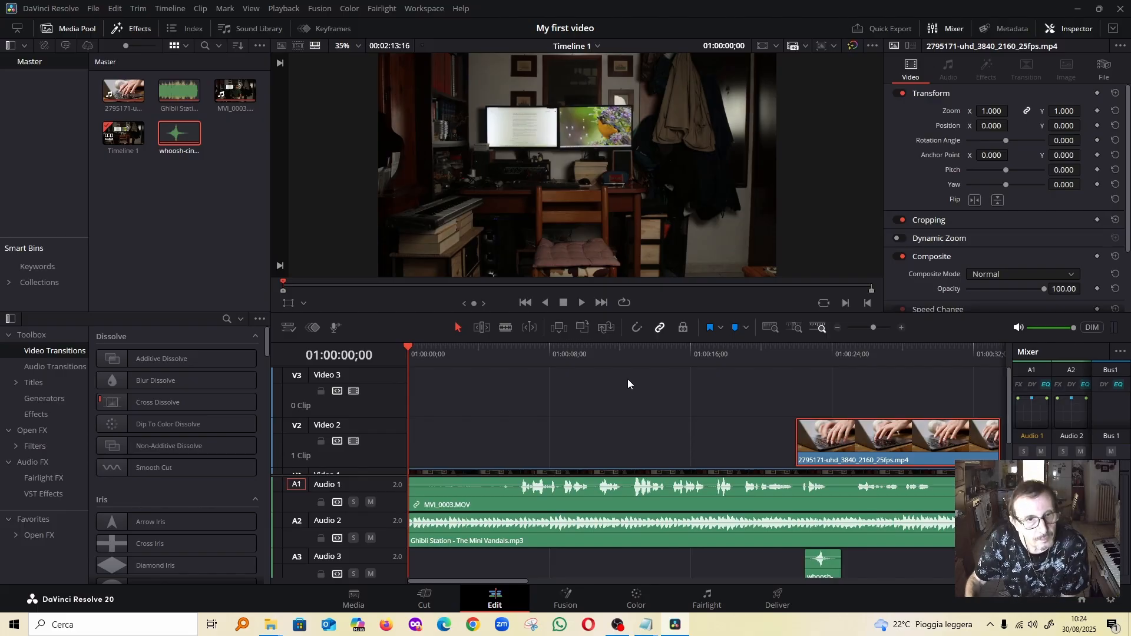
{"action": "scroll", "coordinate": [628, 384], "scroll_direction": "down", "scroll_amount": 2}
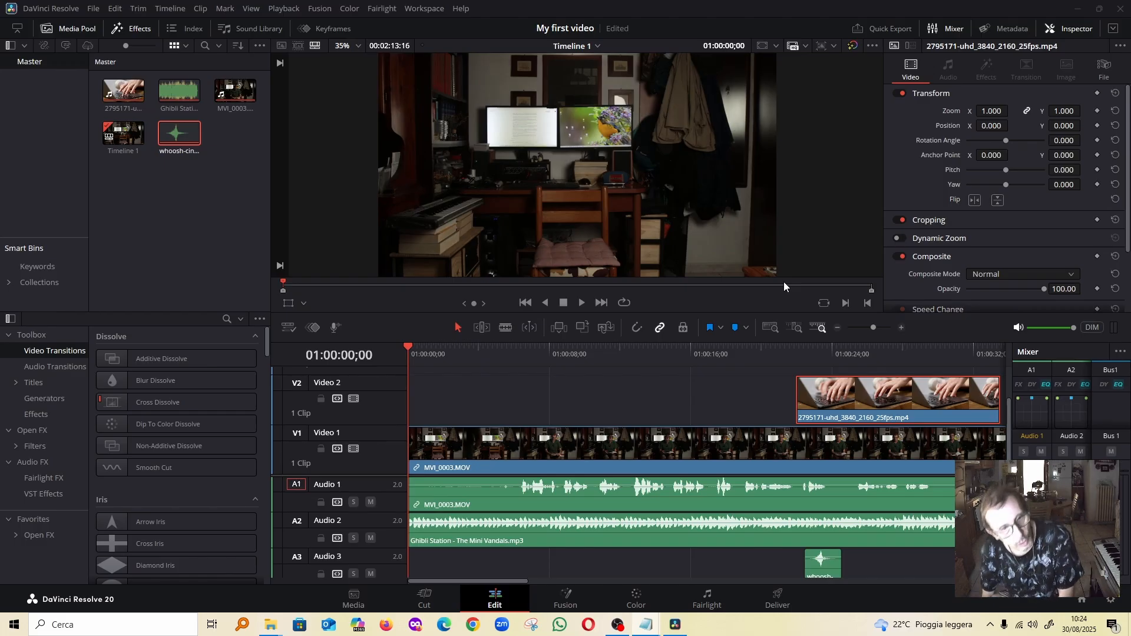
Split MVI_0003.MOV with the blade at 01:00:06;04 and ripple delete the section before the cut
{"action": "left_click", "coordinate": [479, 443]}
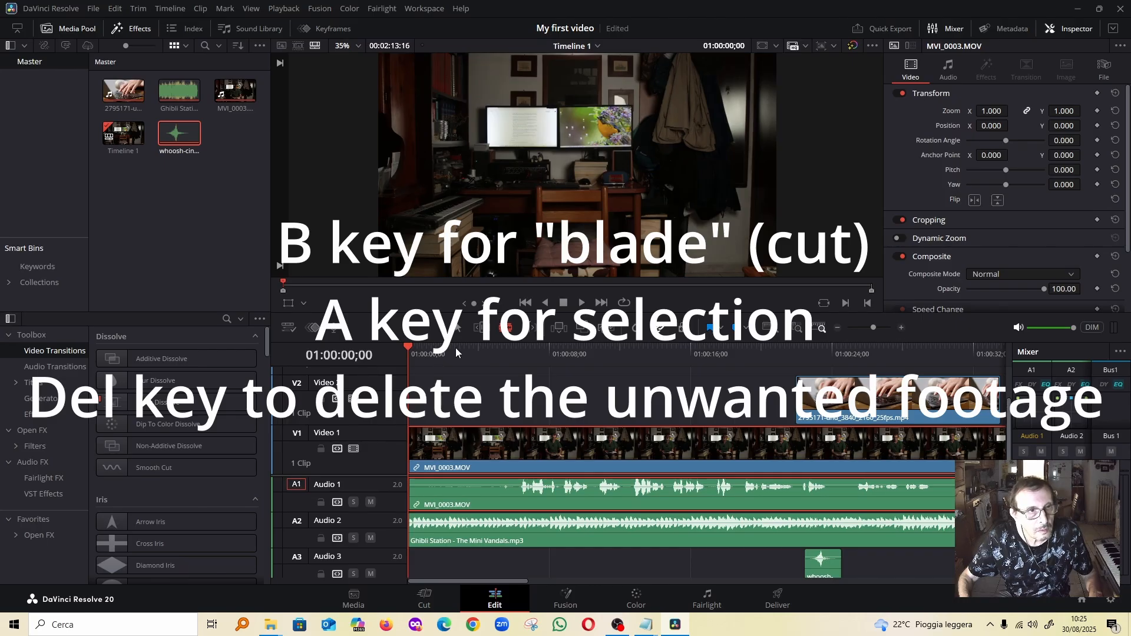
{"action": "left_click_drag", "start_coordinate": [408, 347], "coordinate": [514, 358]}
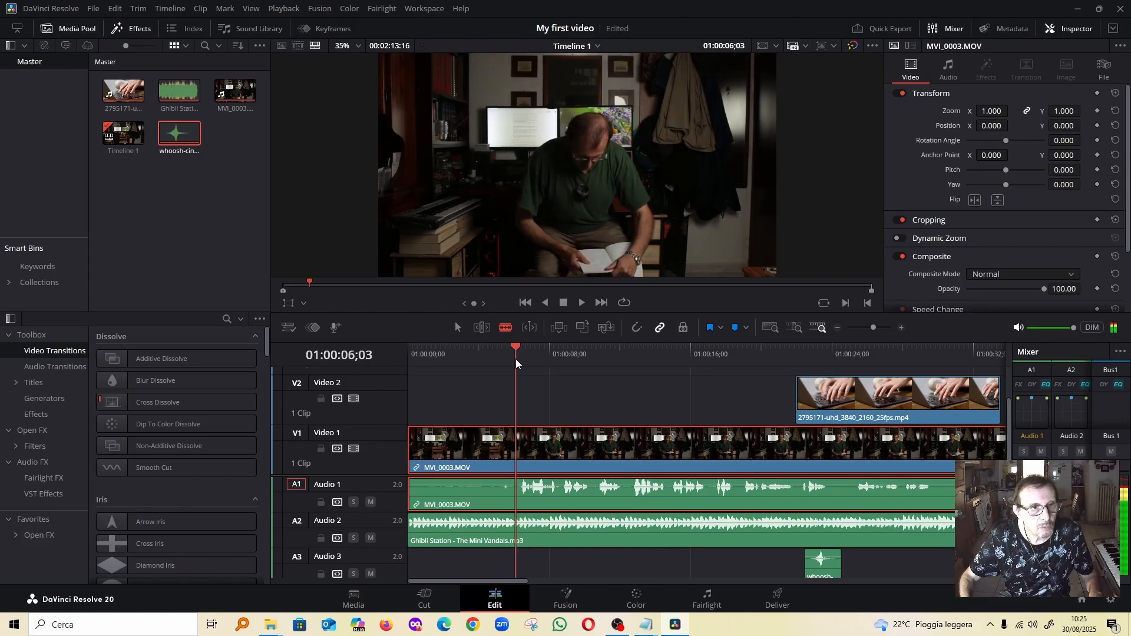
{"action": "left_click", "coordinate": [516, 469]}
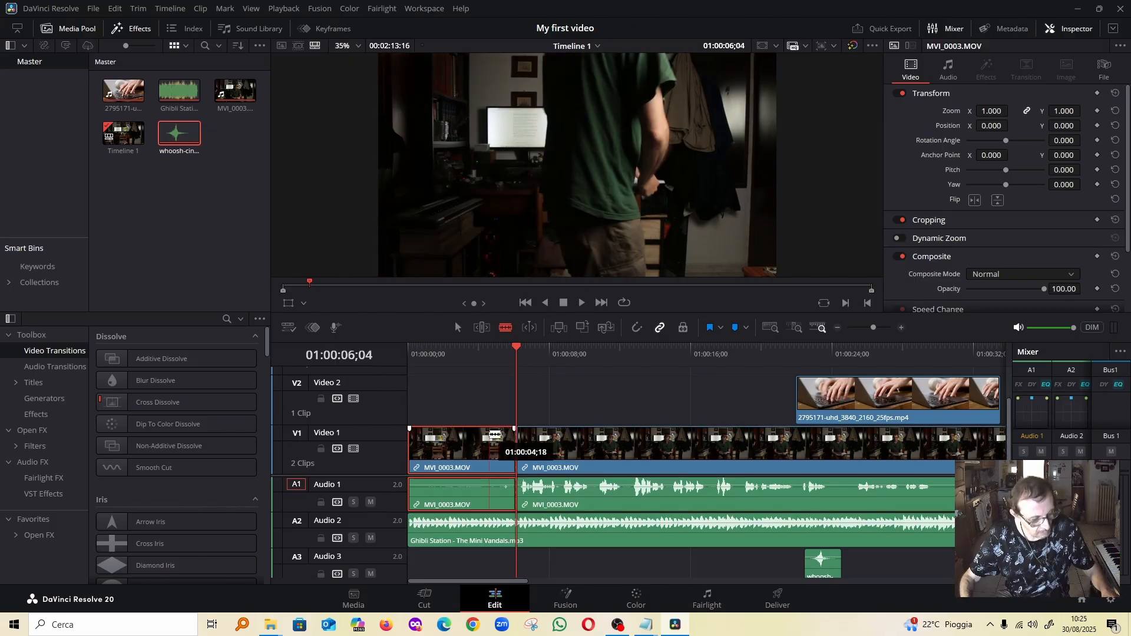
{"action": "key", "text": "a"}
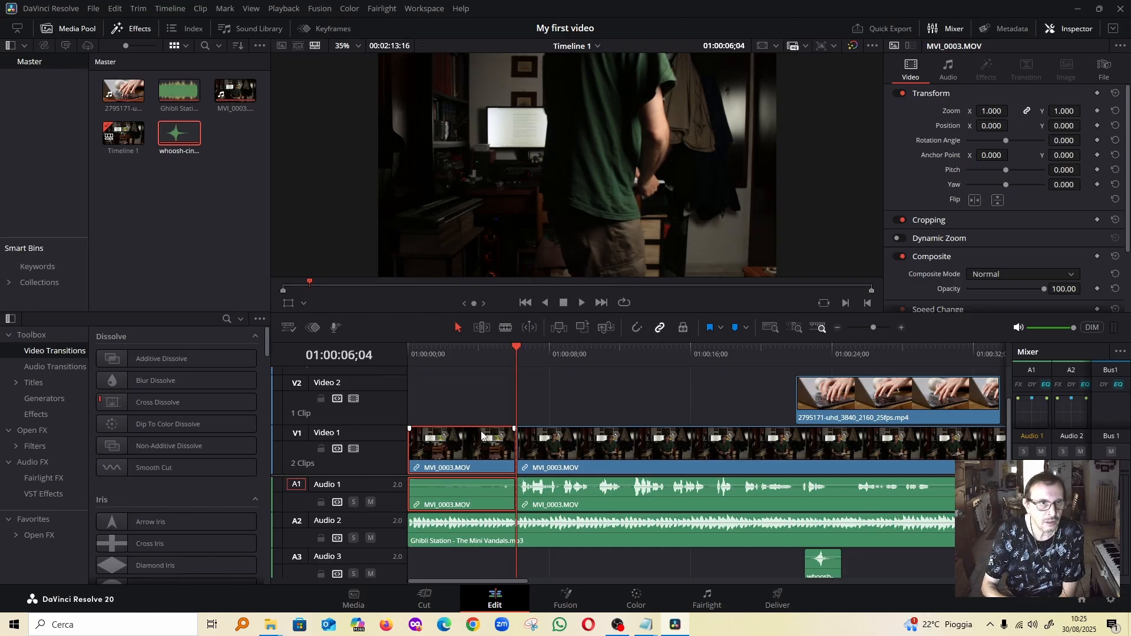
{"action": "key", "text": "Delete"}
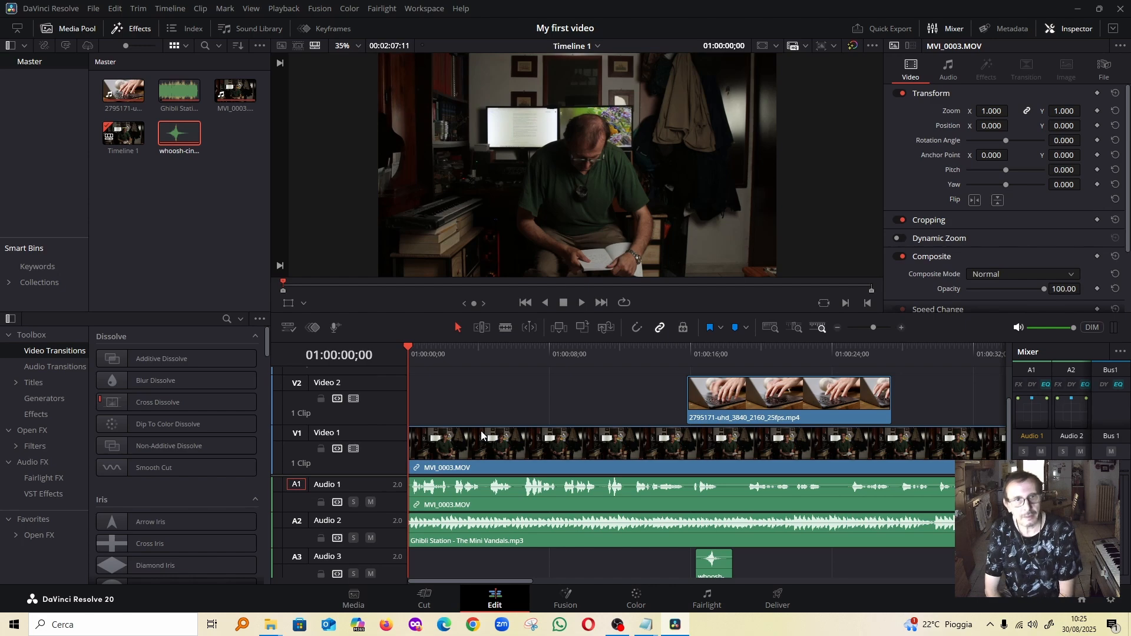
On the Color page, add two points to MVI_0003.MOV's custom curve and raise the one in the highlights slightly
{"action": "left_click", "coordinate": [636, 598]}
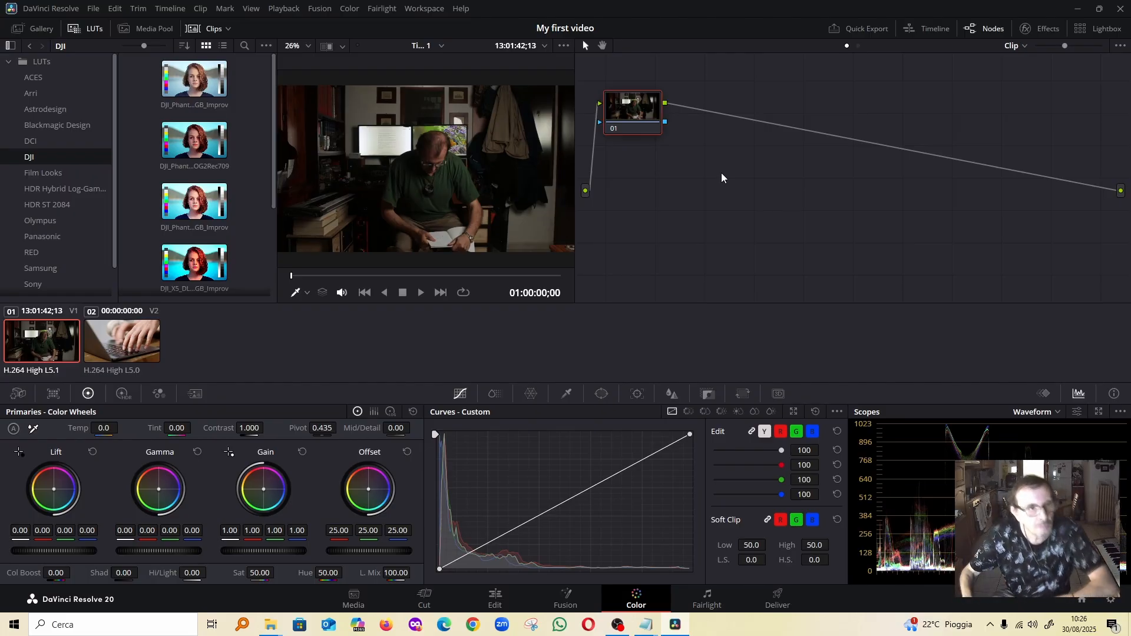
{"action": "left_click", "coordinate": [503, 535]}
{"action": "left_click_drag", "start_coordinate": [502, 530], "coordinate": [503, 528]}
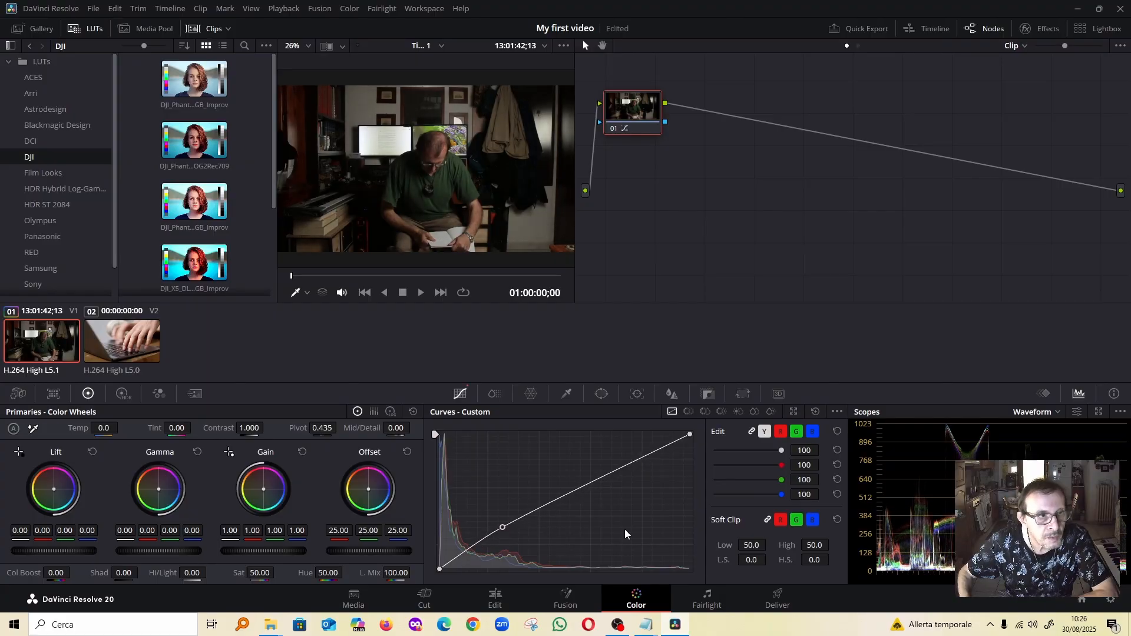
{"action": "left_click", "coordinate": [626, 469]}
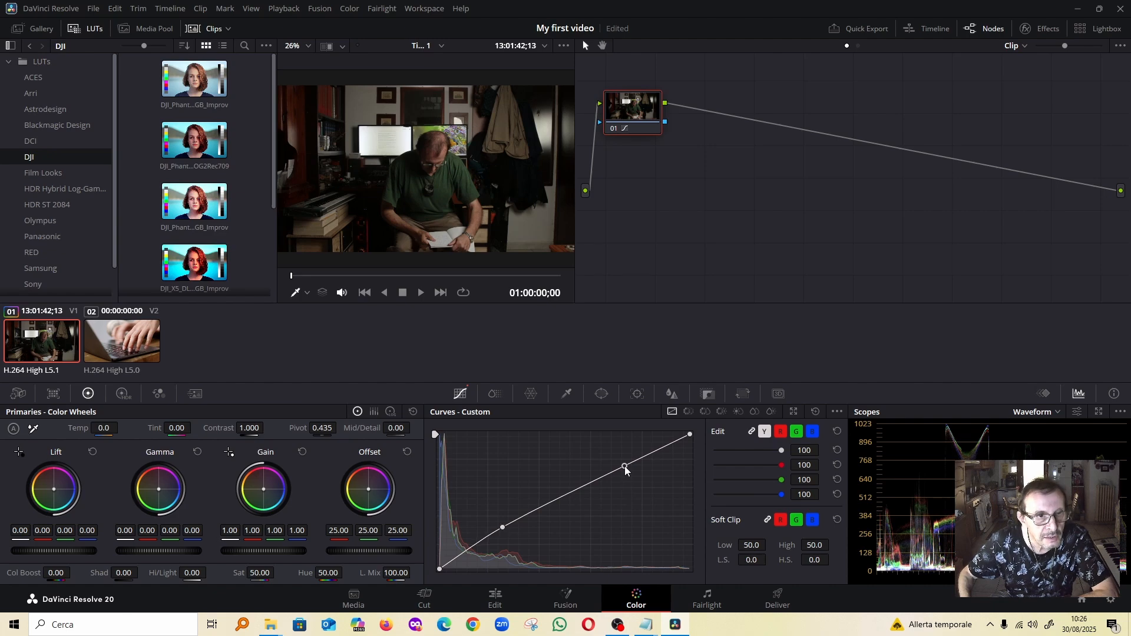
{"action": "left_click_drag", "start_coordinate": [625, 467], "coordinate": [609, 460]}
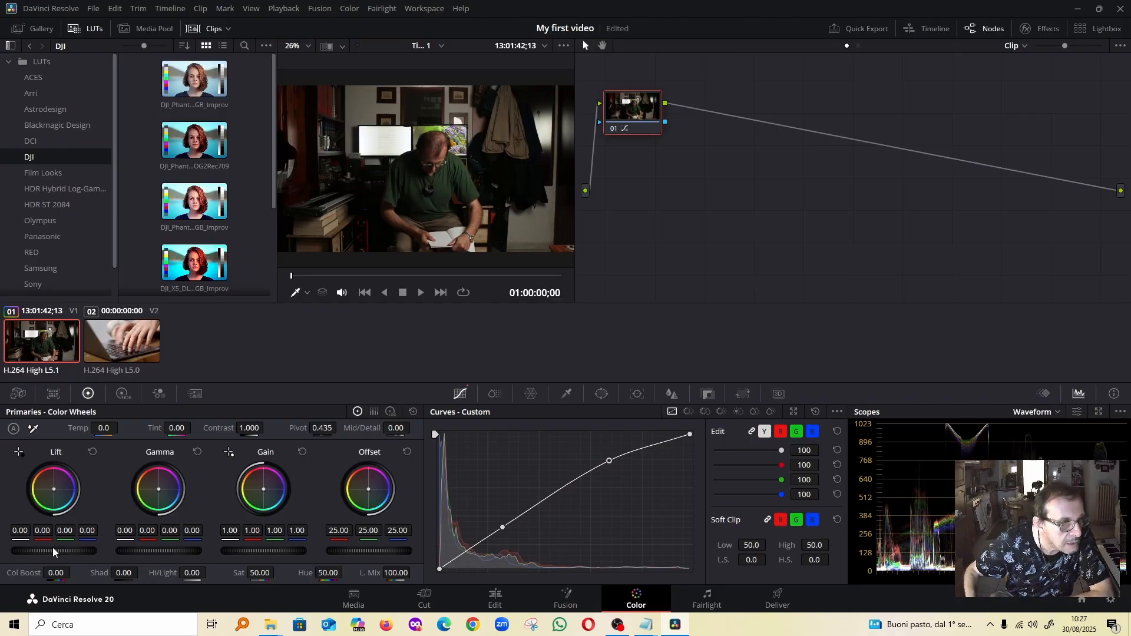
Set the primary wheels' master Lift to 0.01 and master Gamma to 0.04 for MVI_0003.MOV
{"action": "scroll", "coordinate": [55, 554], "scroll_direction": "up", "scroll_amount": 1}
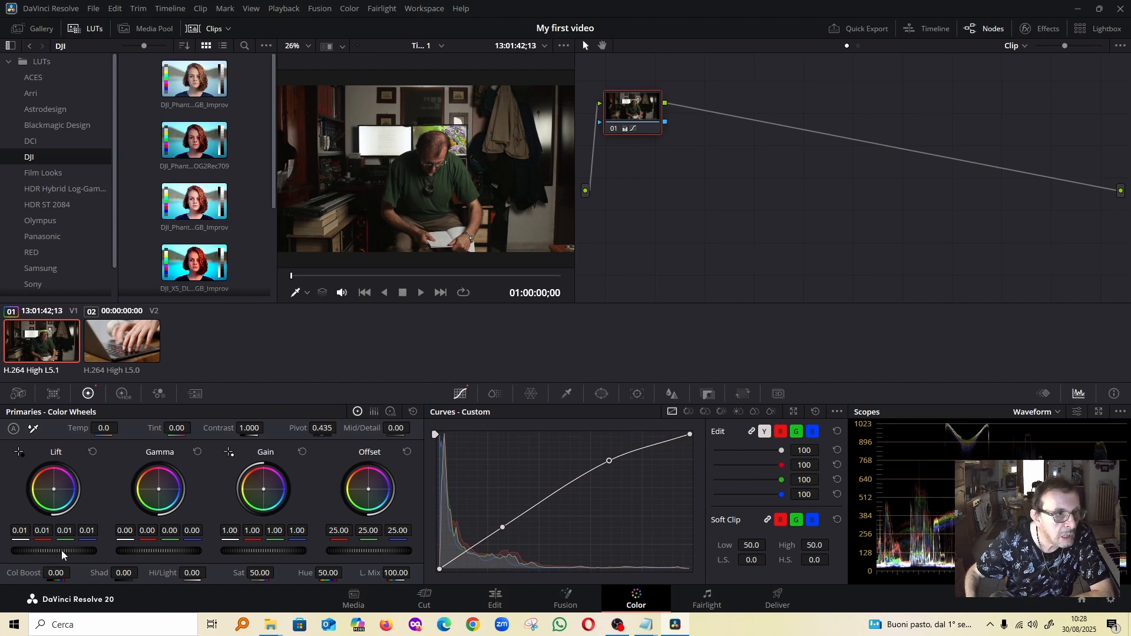
{"action": "scroll", "coordinate": [62, 554], "scroll_direction": "down", "scroll_amount": 1}
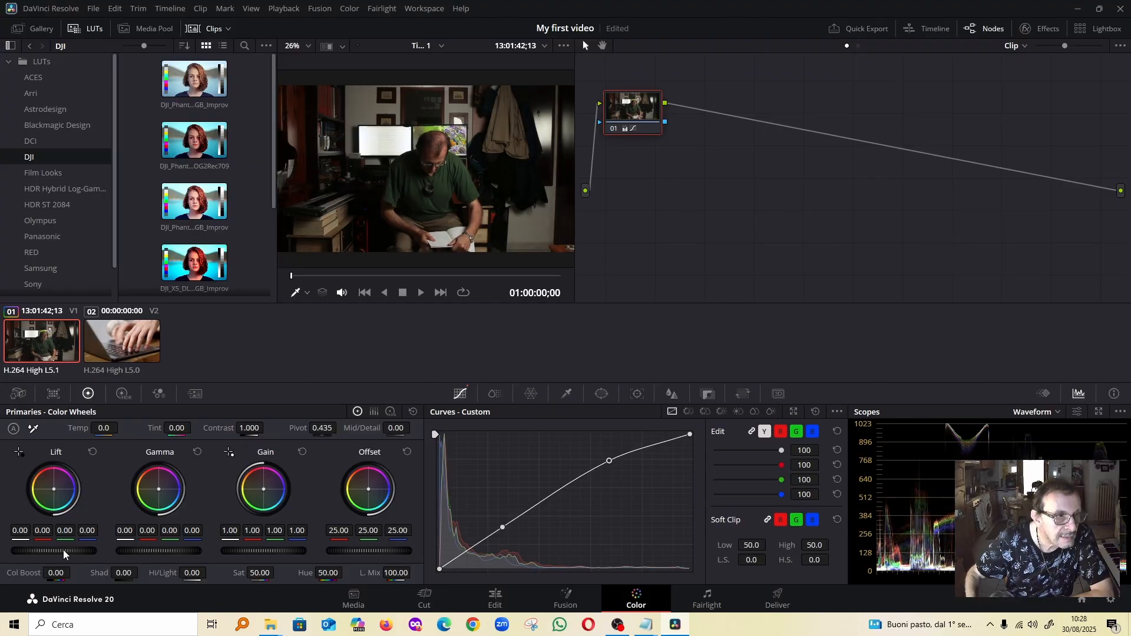
{"action": "scroll", "coordinate": [62, 554], "scroll_direction": "up", "scroll_amount": 1}
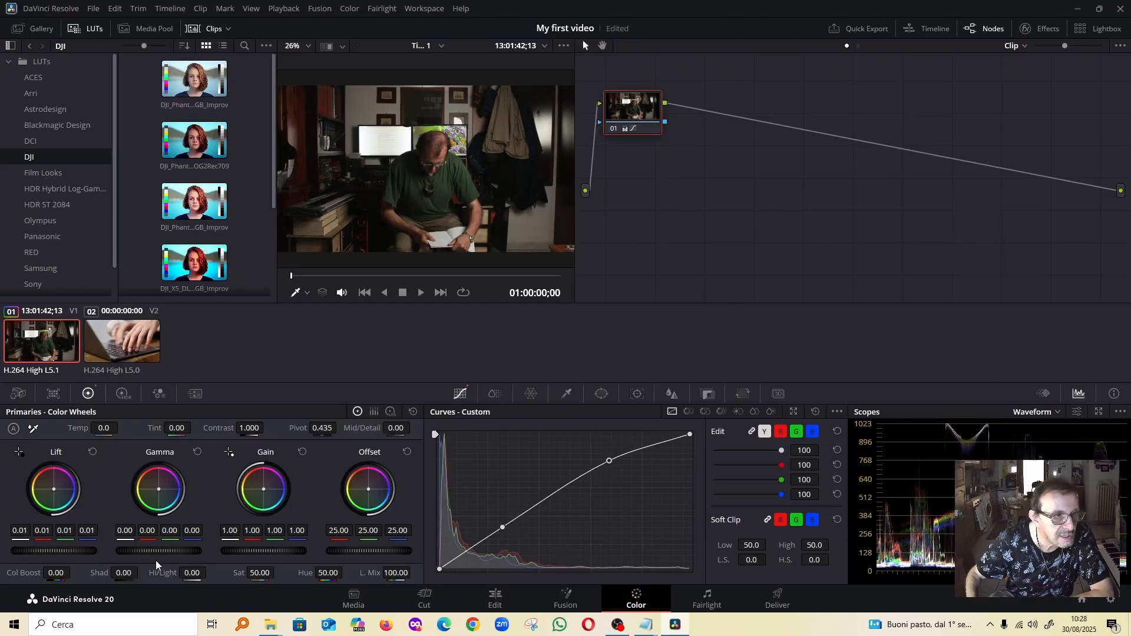
{"action": "scroll", "coordinate": [160, 552], "scroll_direction": "up", "scroll_amount": 10}
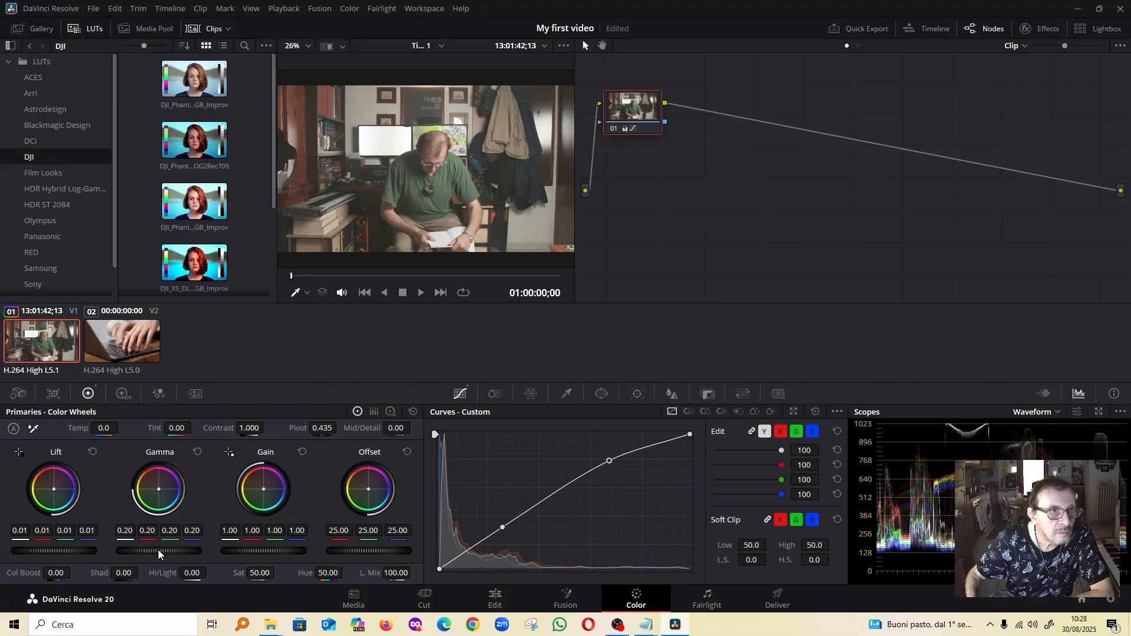
{"action": "scroll", "coordinate": [159, 554], "scroll_direction": "down", "scroll_amount": 3}
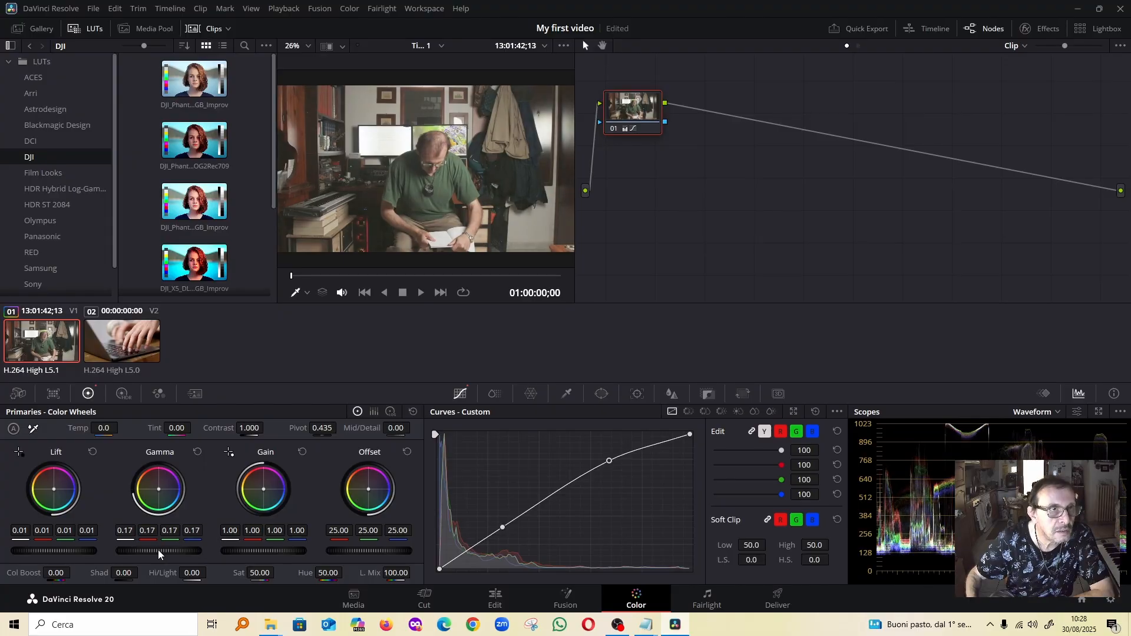
{"action": "scroll", "coordinate": [158, 553], "scroll_direction": "down", "scroll_amount": 2}
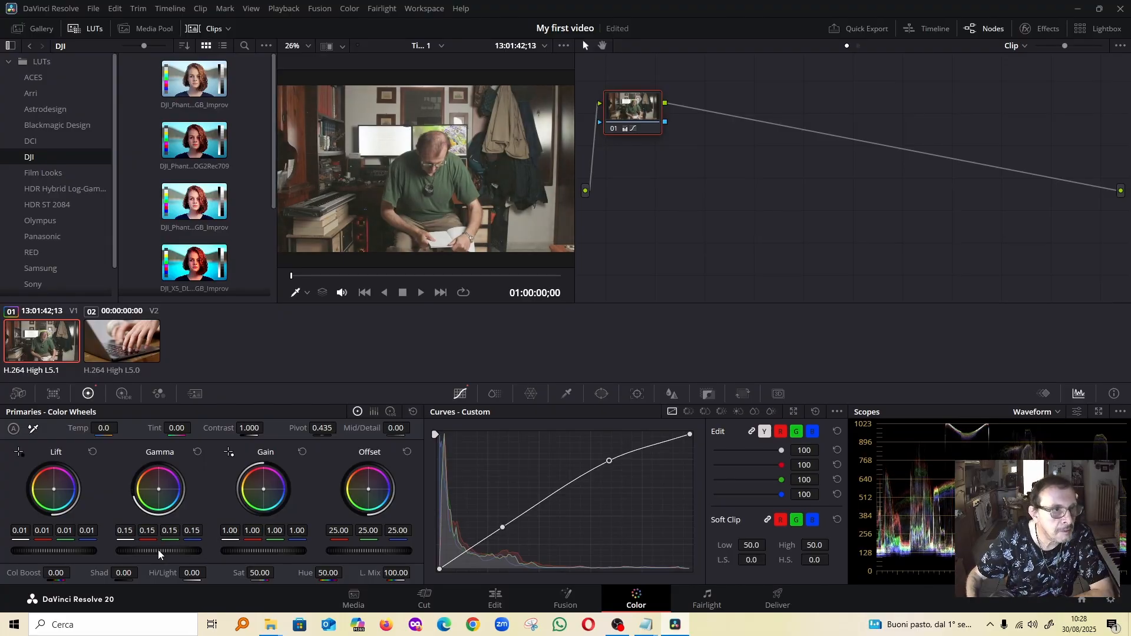
{"action": "scroll", "coordinate": [163, 554], "scroll_direction": "down", "scroll_amount": 11}
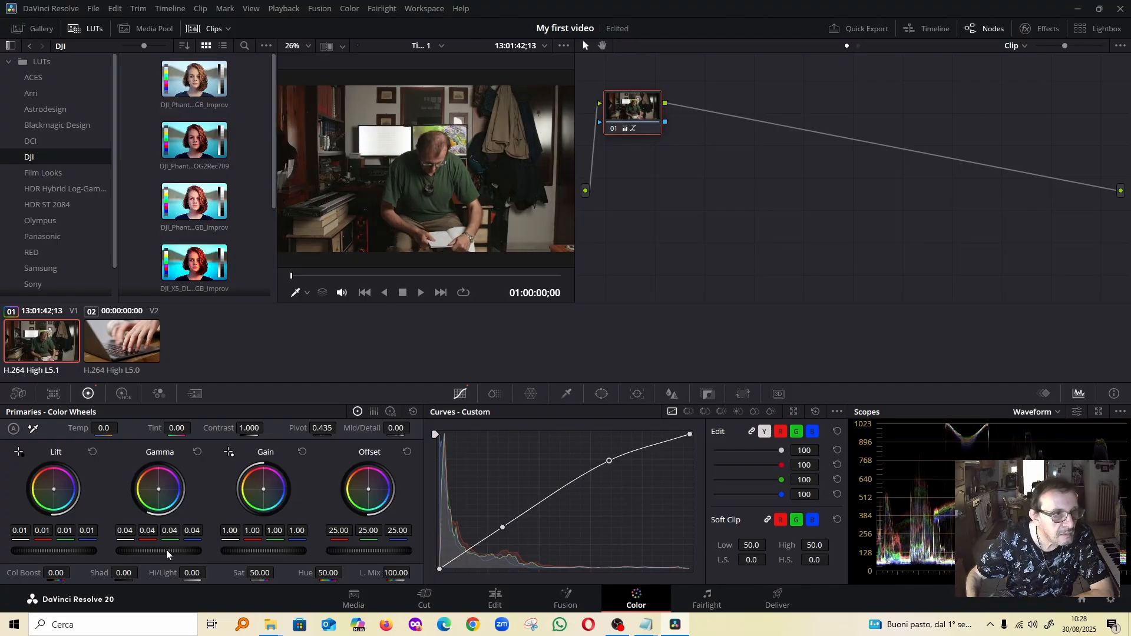
Set the master Gain to 1.04 and the Offset to 24.25 in the color wheels
{"action": "scroll", "coordinate": [266, 554], "scroll_direction": "up", "scroll_amount": 1}
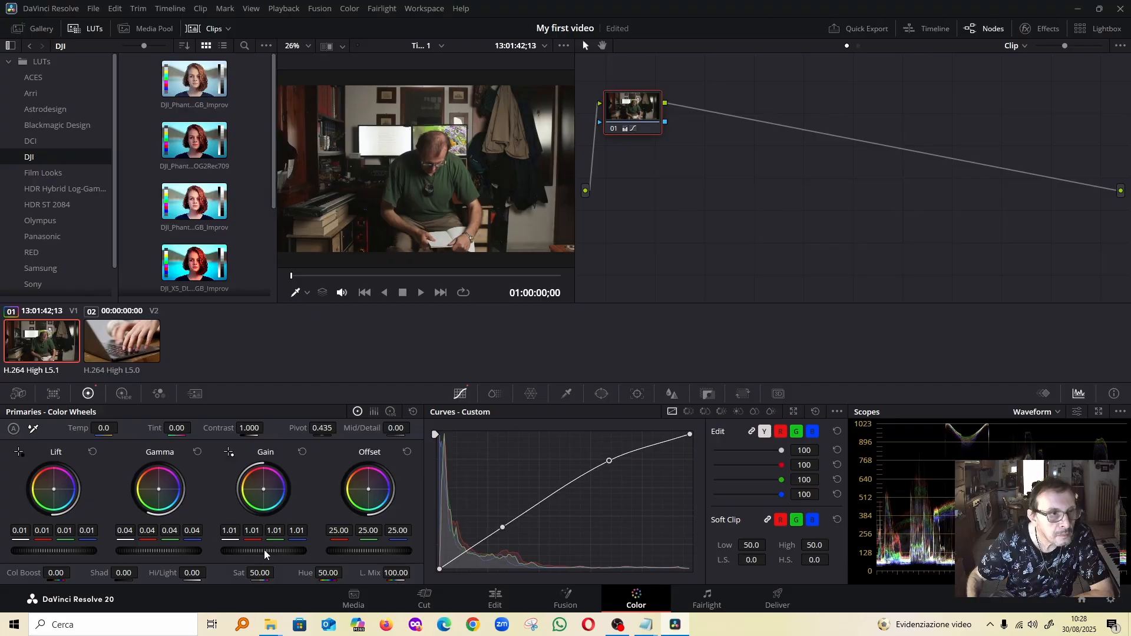
{"action": "scroll", "coordinate": [265, 554], "scroll_direction": "up", "scroll_amount": 1}
{"action": "scroll", "coordinate": [266, 554], "scroll_direction": "up", "scroll_amount": 2}
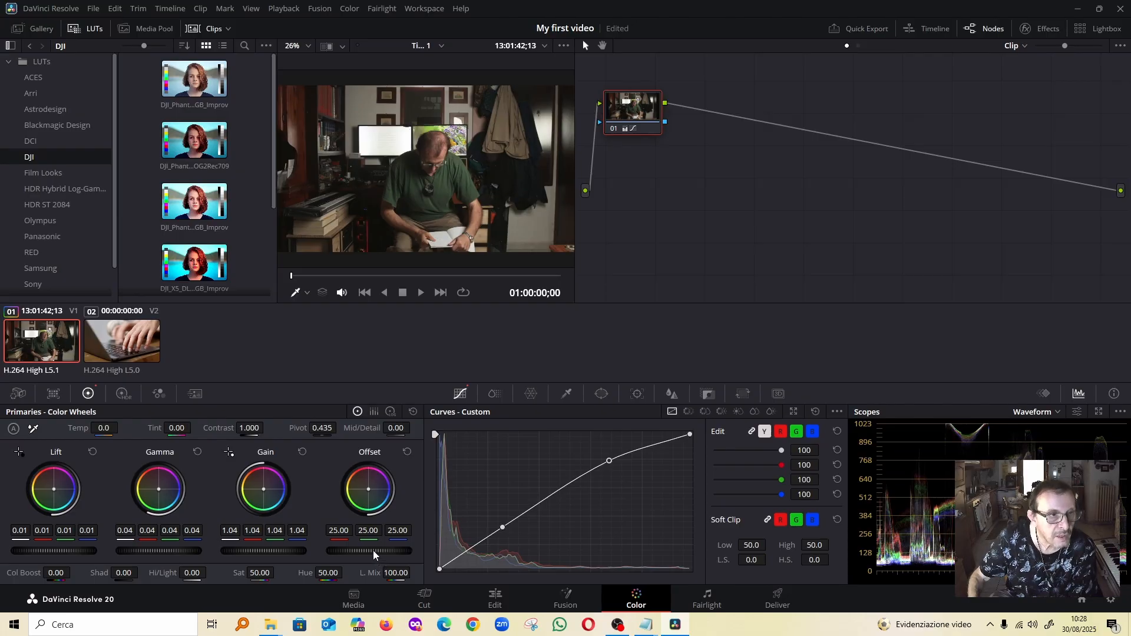
{"action": "scroll", "coordinate": [375, 555], "scroll_direction": "down", "scroll_amount": 1}
{"action": "scroll", "coordinate": [375, 555], "scroll_direction": "down", "scroll_amount": 1}
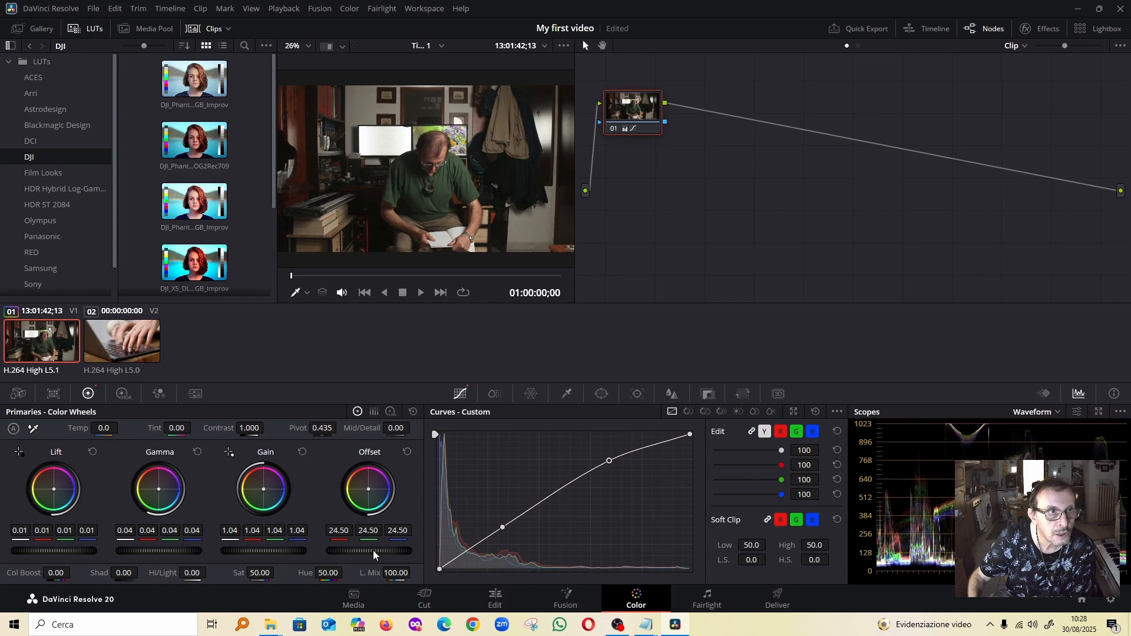
{"action": "scroll", "coordinate": [374, 554], "scroll_direction": "down", "scroll_amount": 1}
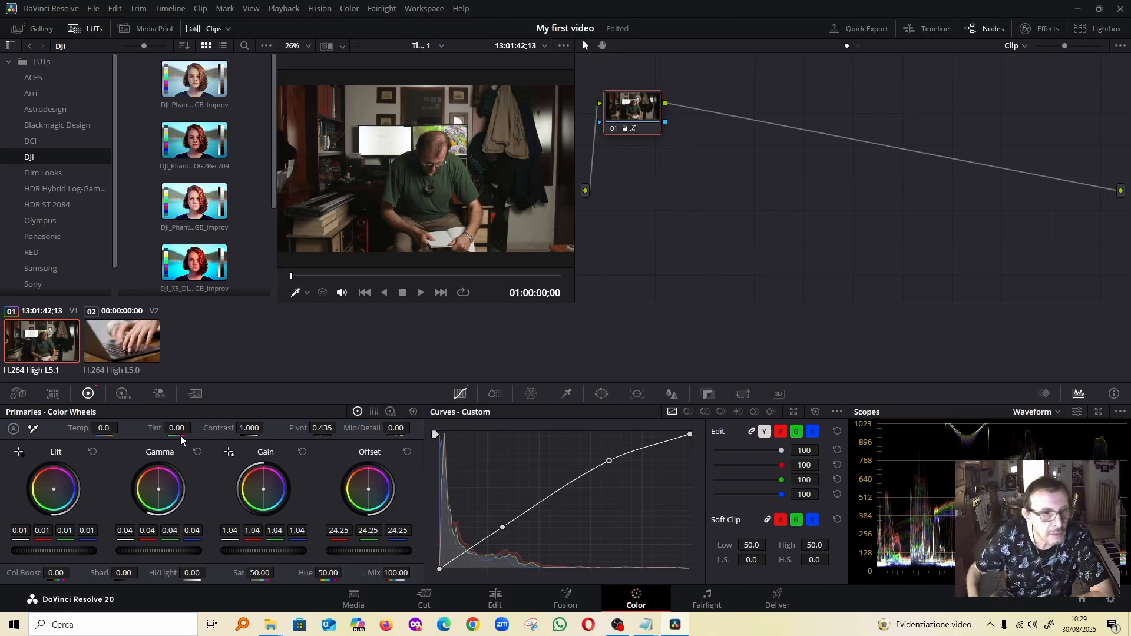
Return to the Edit page and enter a True Peak normalization target of about -1.6 dBTP for MVI_0003.MOV's audio
{"action": "left_click", "coordinate": [493, 601]}
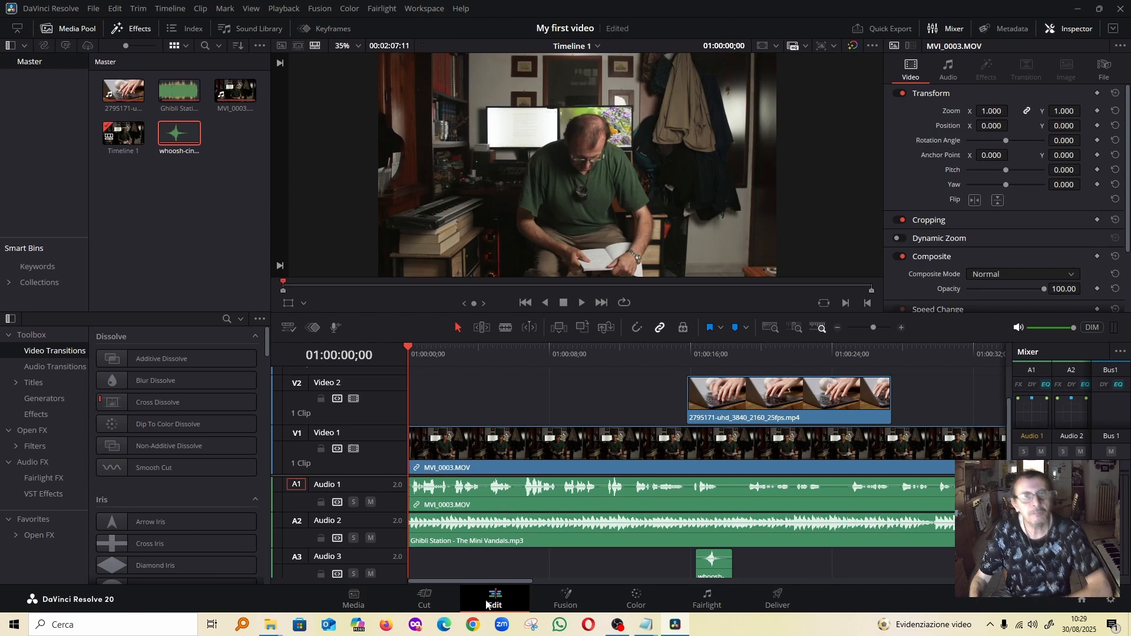
{"action": "left_click", "coordinate": [505, 459]}
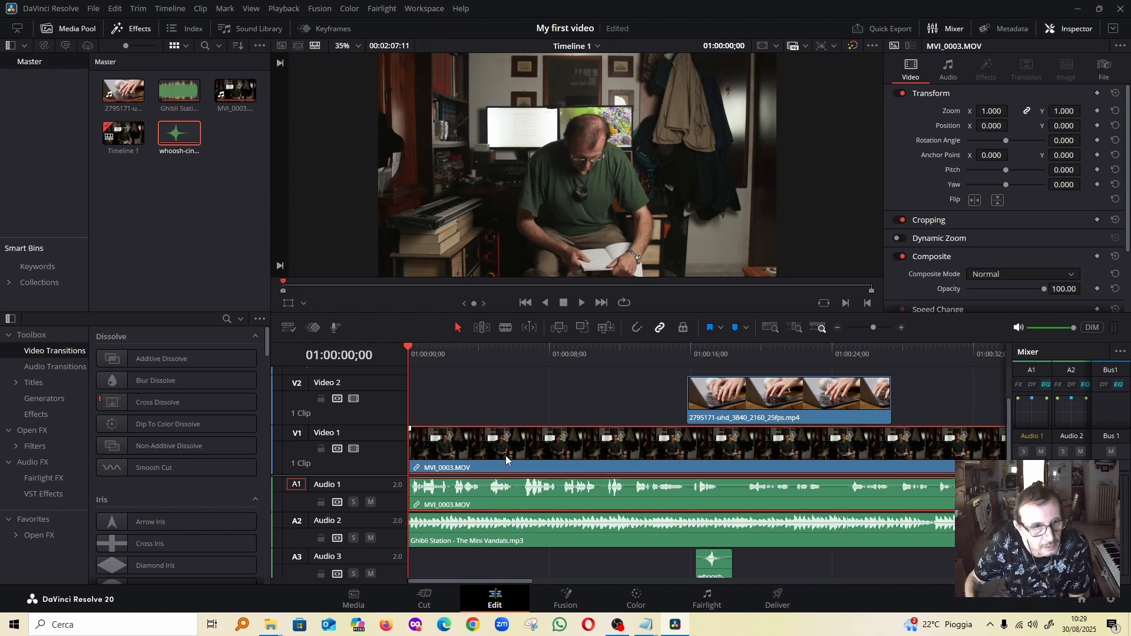
{"action": "right_click", "coordinate": [506, 455]}
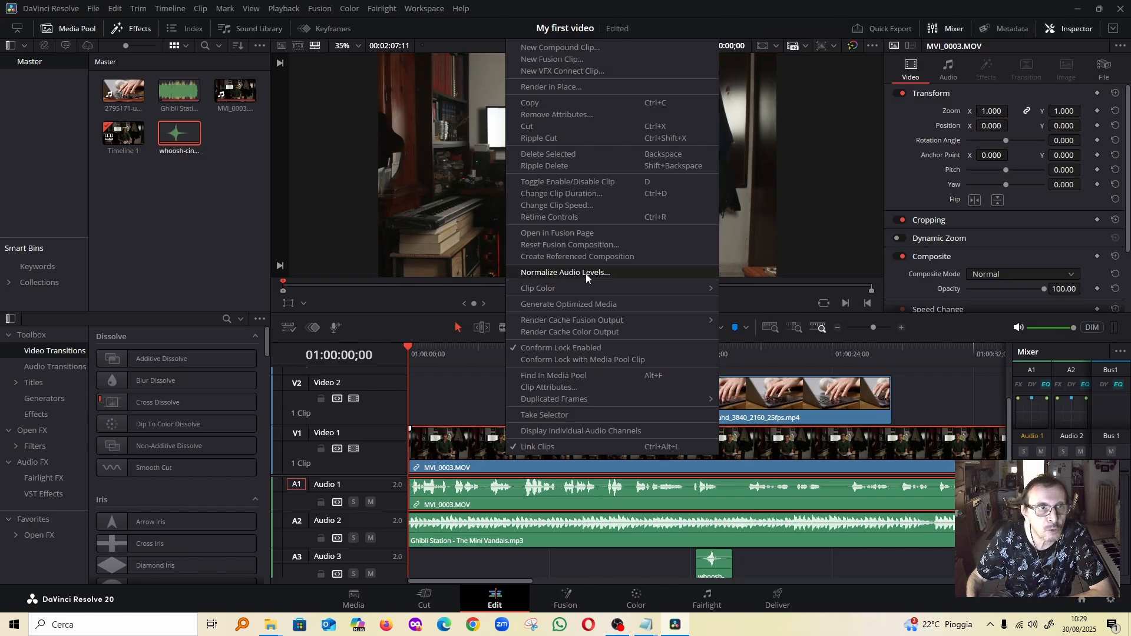
{"action": "left_click", "coordinate": [585, 273]}
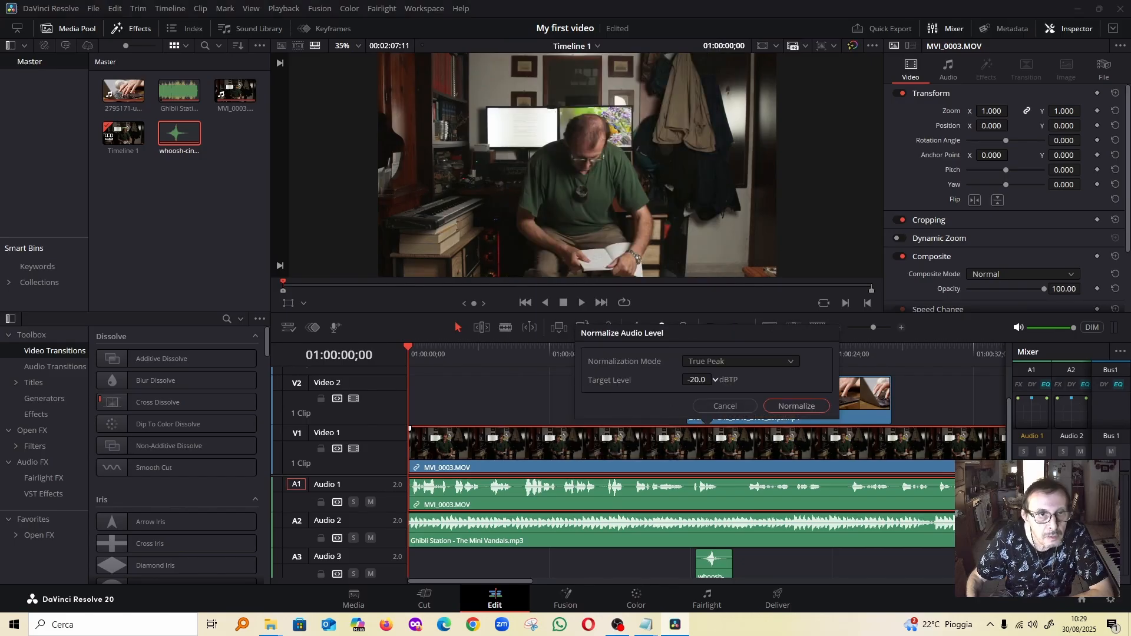
{"action": "left_click_drag", "start_coordinate": [715, 380], "coordinate": [715, 379]}
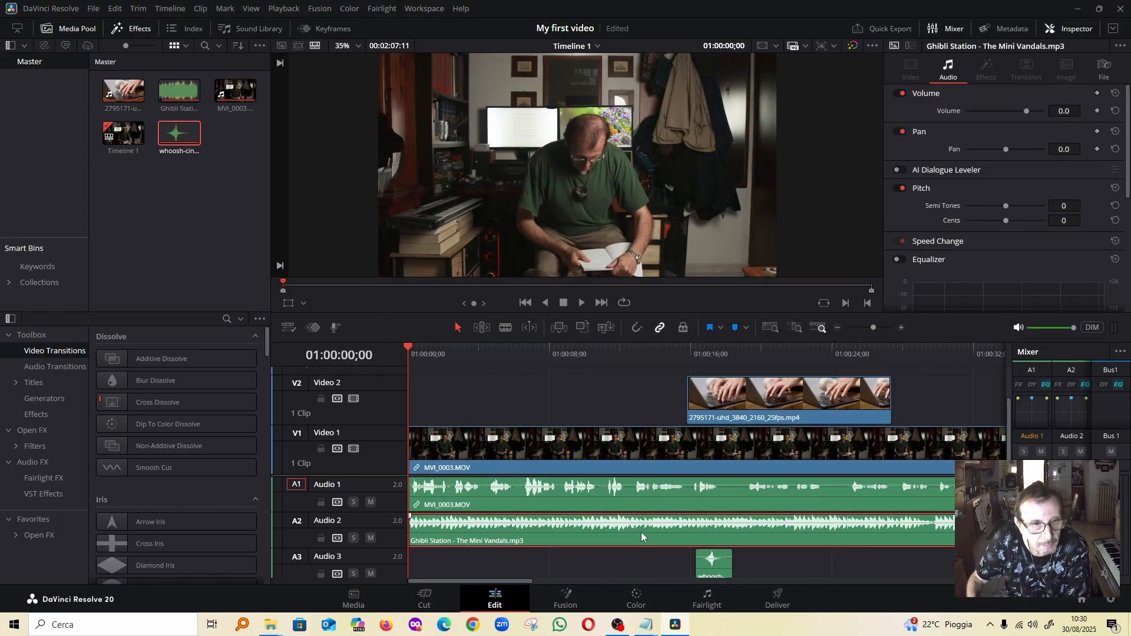
Normalize the Ghibli Station music on Audio 2 to a True Peak target of -20.0 dBTP
{"action": "right_click", "coordinate": [642, 536]}
{"action": "left_click", "coordinate": [700, 408]}
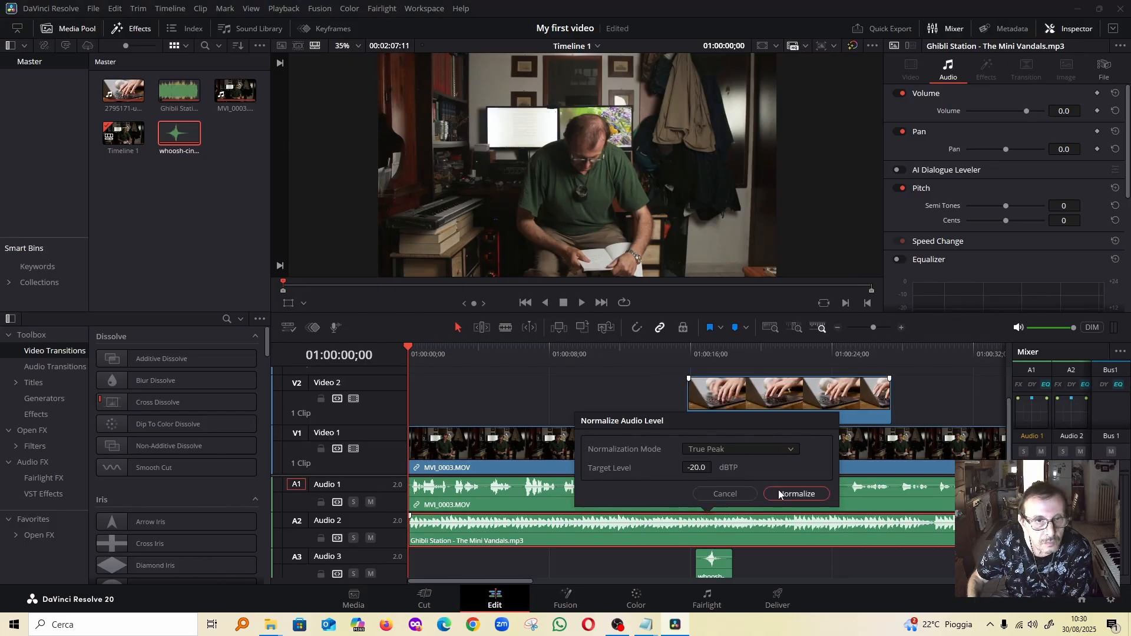
{"action": "left_click", "coordinate": [779, 490]}
Normalize MVI_0003.MOV's audio on Audio 1 to a True Peak target of about -5.2 dBTP
{"action": "right_click", "coordinate": [779, 490]}
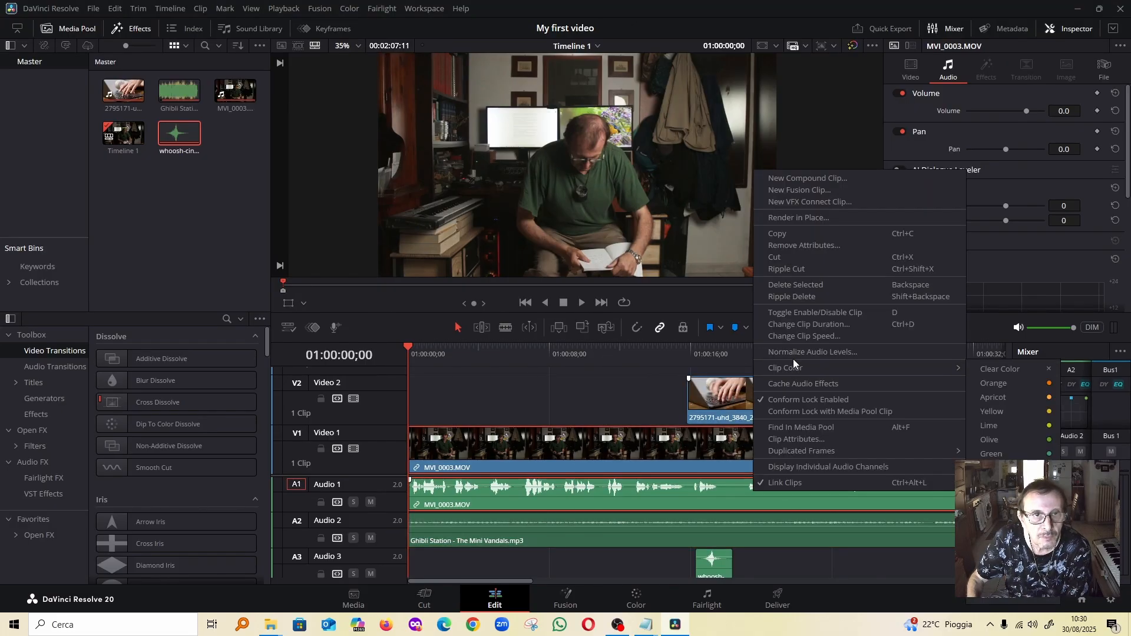
{"action": "left_click", "coordinate": [793, 356]}
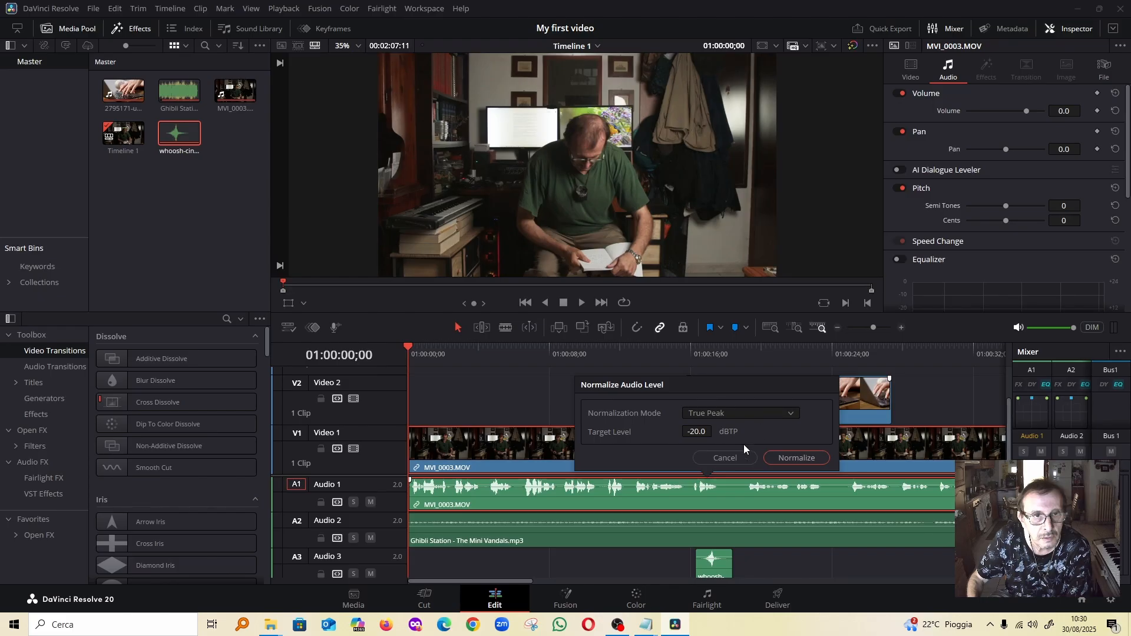
{"action": "left_click", "coordinate": [715, 430]}
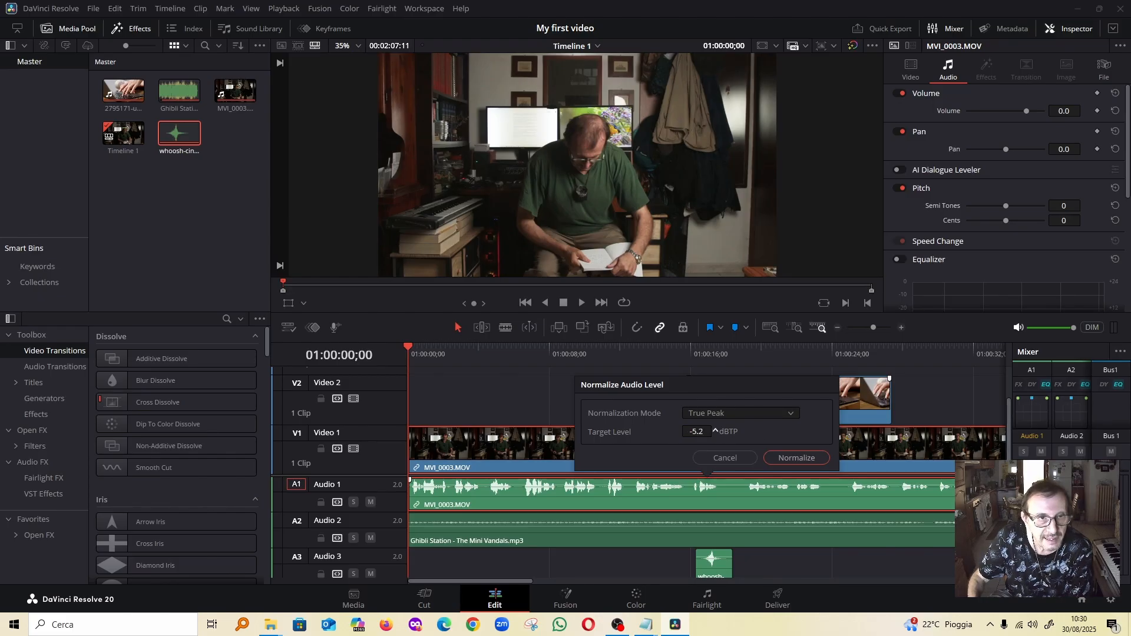
{"action": "left_click", "coordinate": [805, 459]}
Normalize the audio level of the whoosh sound on Audio 3
{"action": "left_click", "coordinate": [710, 571]}
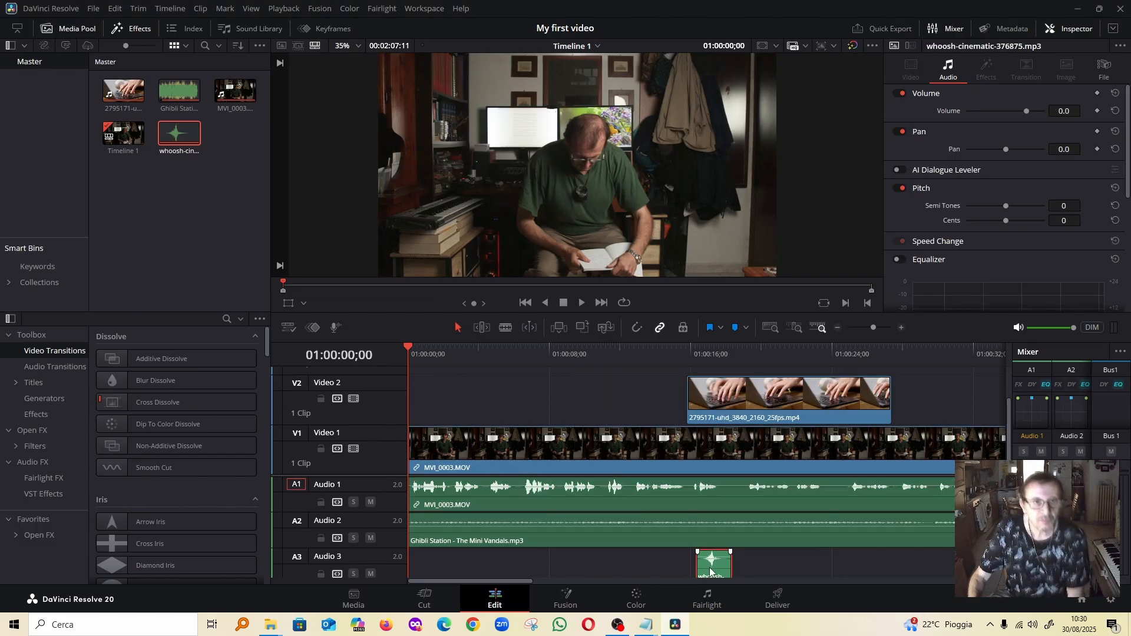
{"action": "right_click", "coordinate": [710, 571]}
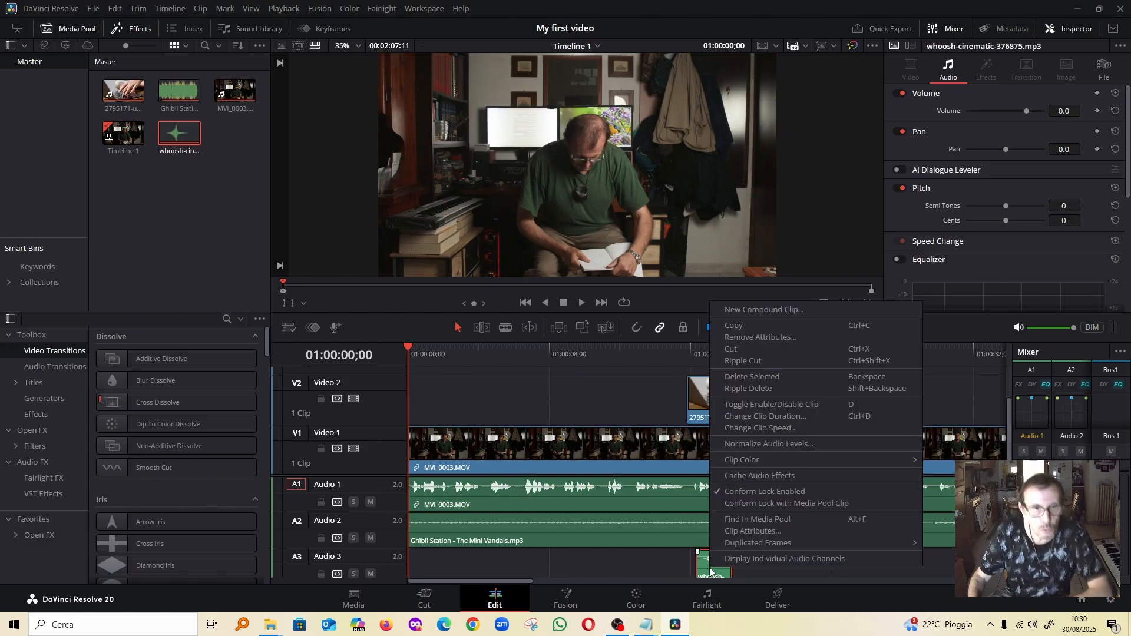
{"action": "left_click", "coordinate": [779, 444]}
{"action": "left_click", "coordinate": [805, 530]}
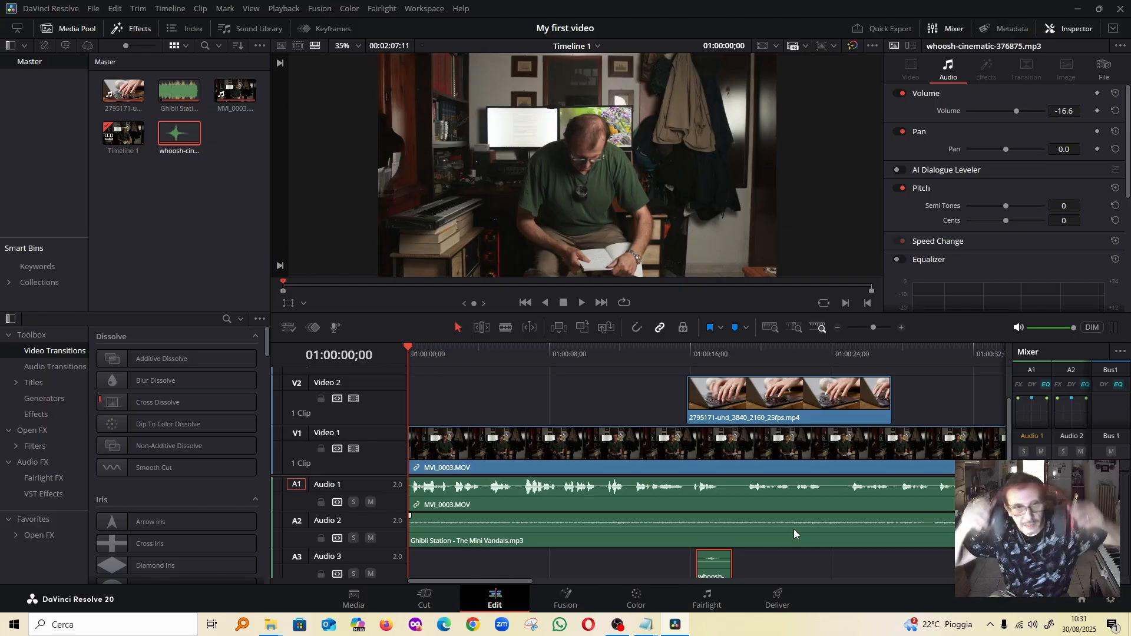
Place the playhead at 01:00:15;22 and add a Dip To Color Dissolve to the start of the laptop clip on Video 2
{"action": "left_click_drag", "start_coordinate": [413, 348], "coordinate": [686, 367]}
{"action": "left_click", "coordinate": [145, 35]}
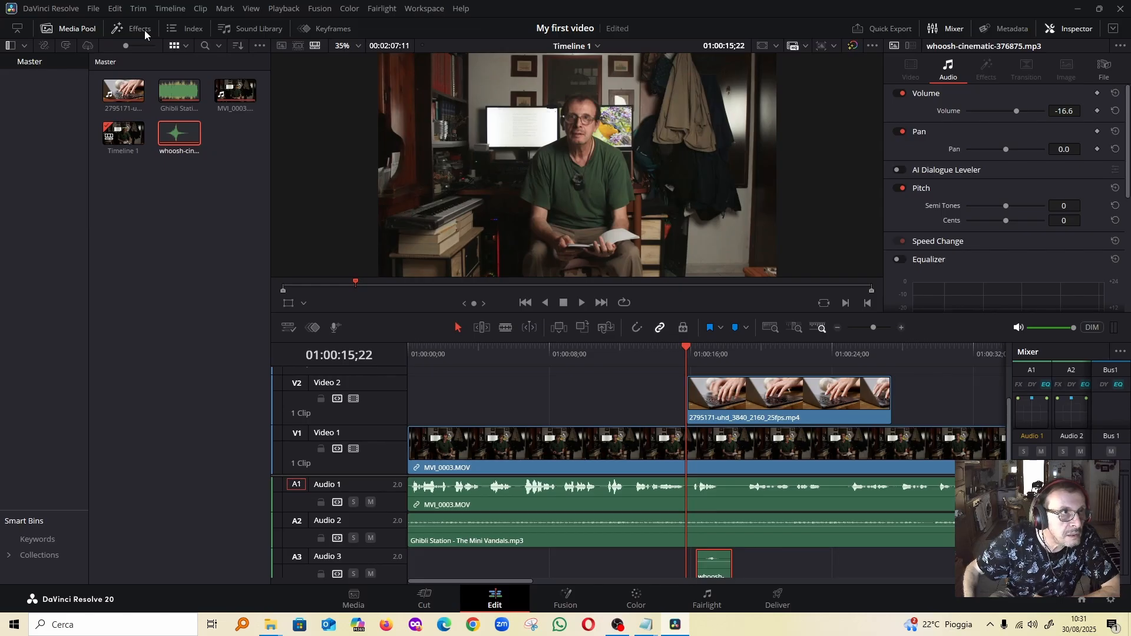
{"action": "left_click", "coordinate": [145, 34]}
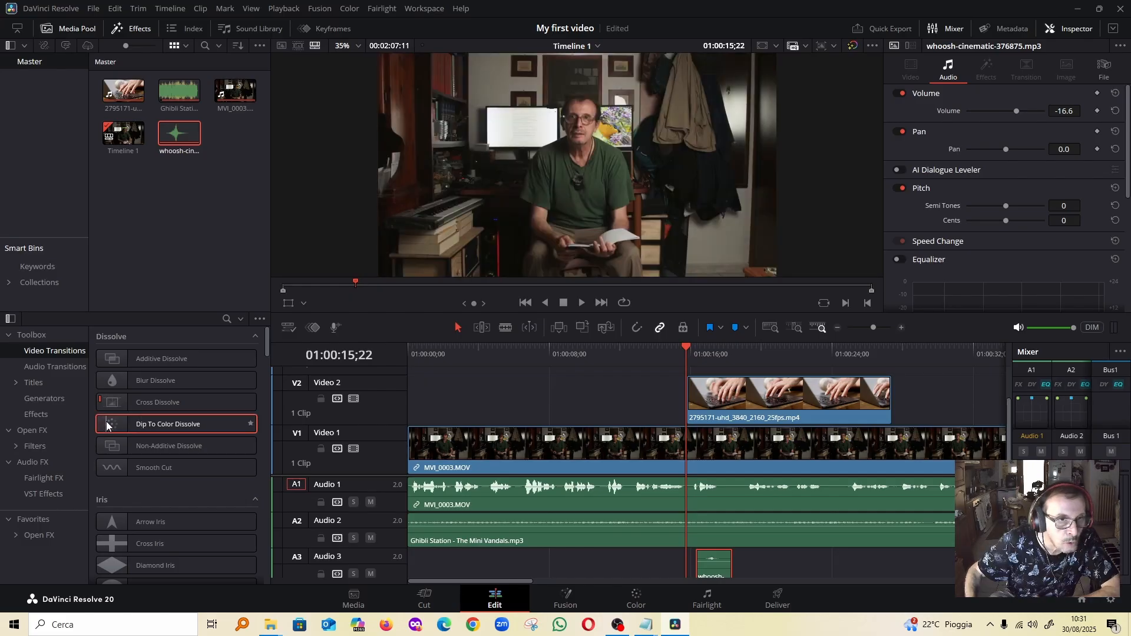
{"action": "left_click_drag", "start_coordinate": [110, 425], "coordinate": [711, 394]}
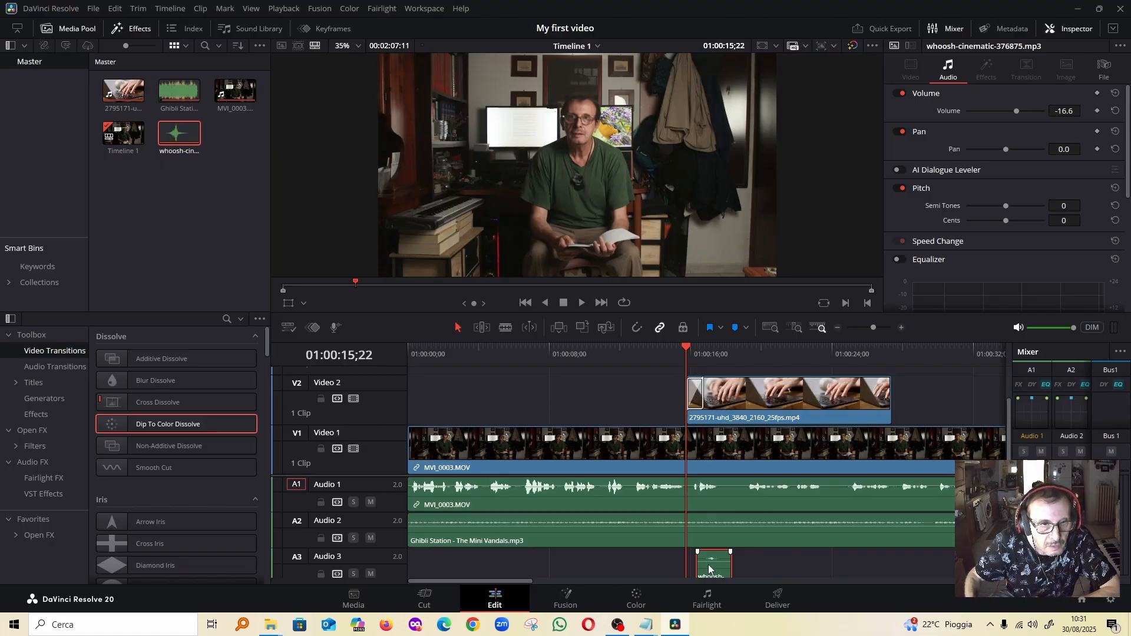
Move the whoosh sound on Audio 3 to start at about 15.4 seconds and play back the transition from 01:00:14;19
{"action": "left_click_drag", "start_coordinate": [708, 565], "coordinate": [693, 570]}
{"action": "left_click_drag", "start_coordinate": [685, 346], "coordinate": [666, 349]}
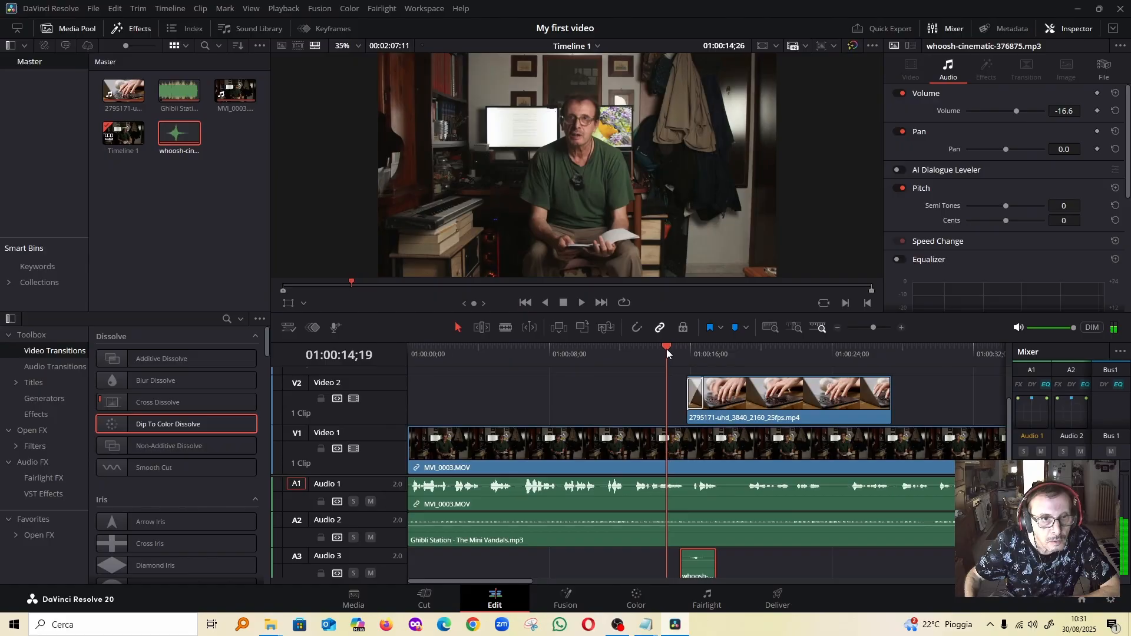
{"action": "left_click", "coordinate": [582, 306]}
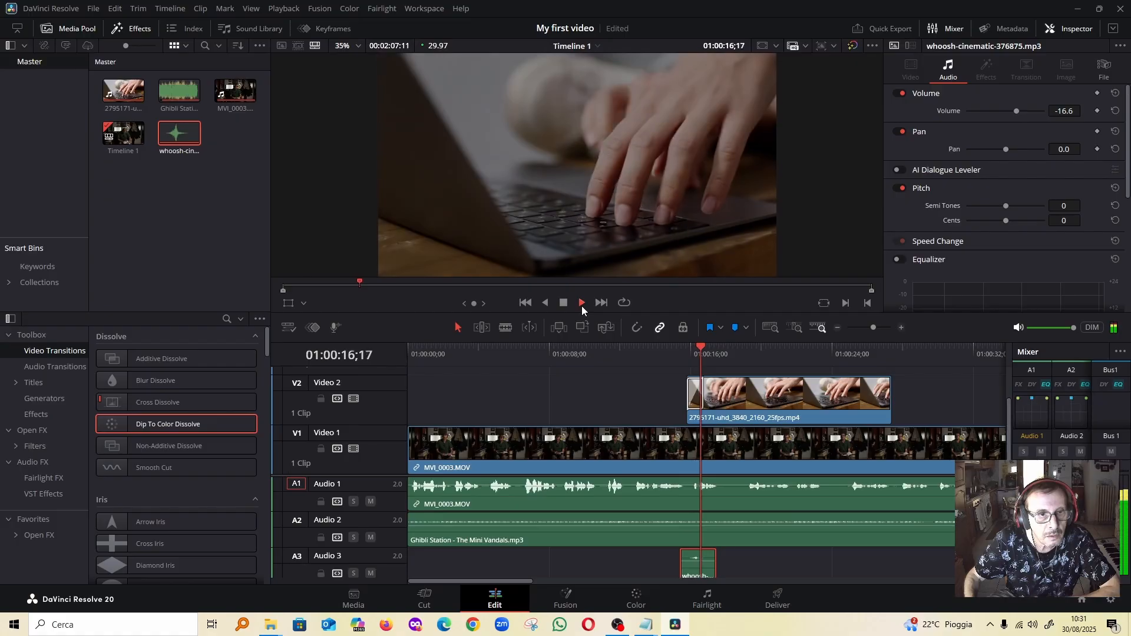
{"action": "left_click", "coordinate": [564, 303]}
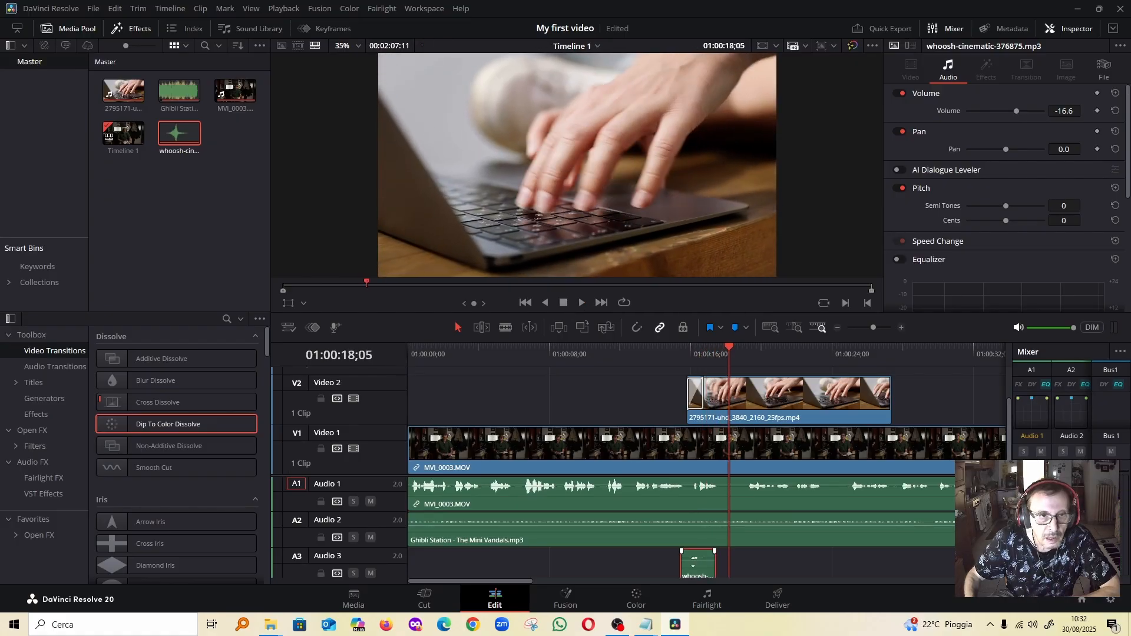
Normalize the whoosh sound on Audio 3 again with a True Peak target of about -15.9 dBTP
{"action": "right_click", "coordinate": [698, 561]}
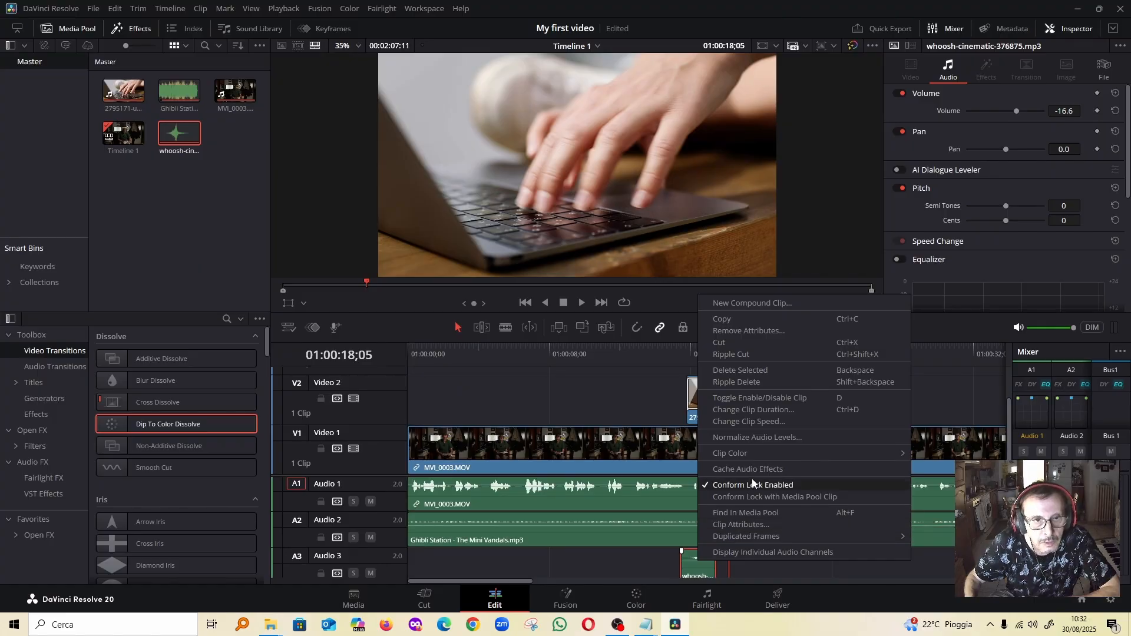
{"action": "left_click", "coordinate": [766, 438]}
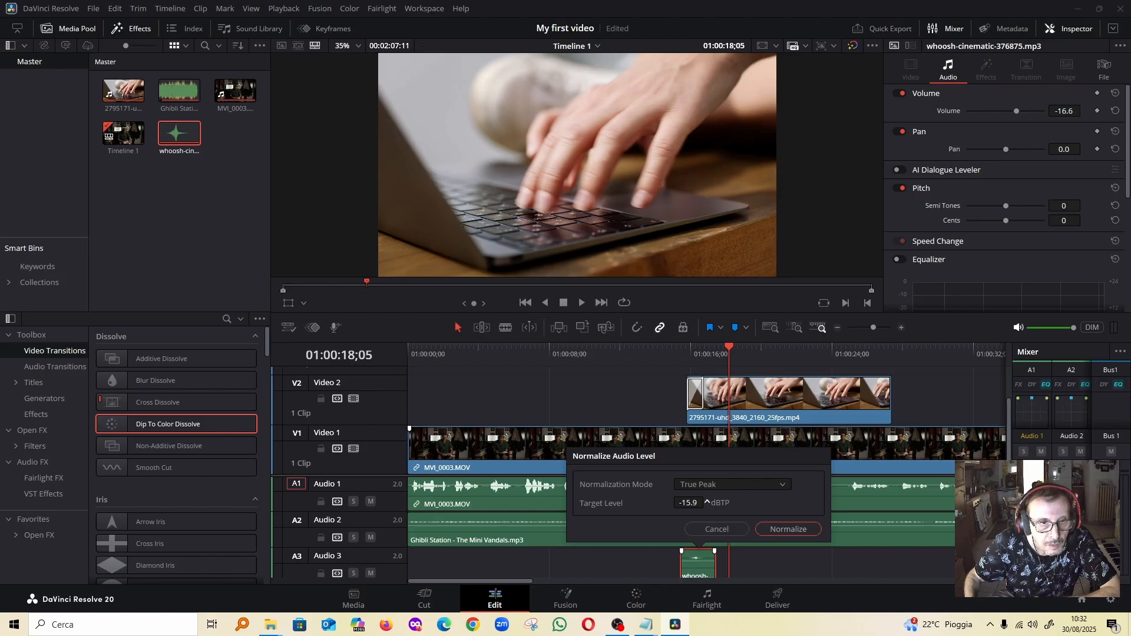
{"action": "left_click_drag", "start_coordinate": [707, 502], "coordinate": [708, 502]}
{"action": "left_click", "coordinate": [789, 529]}
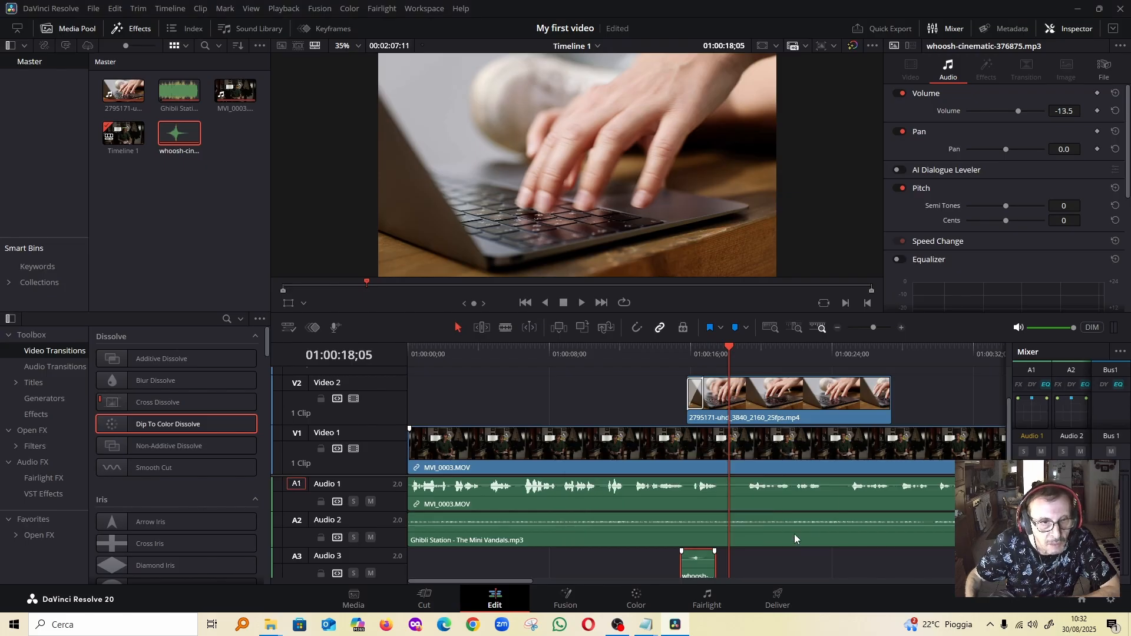
Play back the transition and whoosh from about 01:00:14;08 until the laptop clip is fully shown
{"action": "left_click", "coordinate": [696, 354]}
{"action": "left_click", "coordinate": [660, 356]}
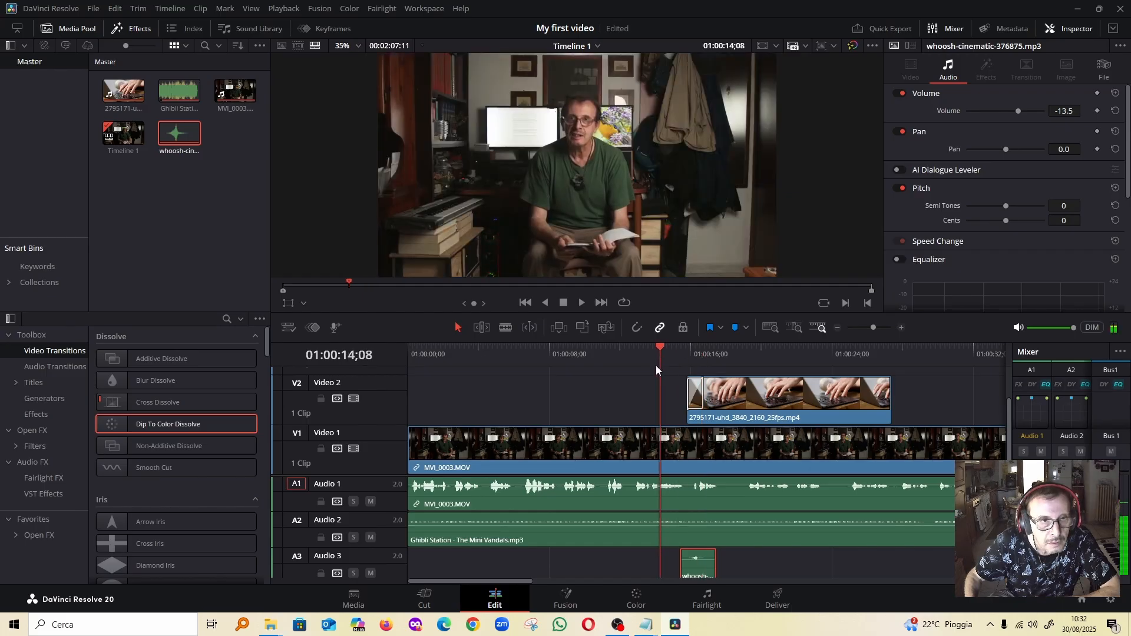
{"action": "left_click", "coordinate": [581, 303]}
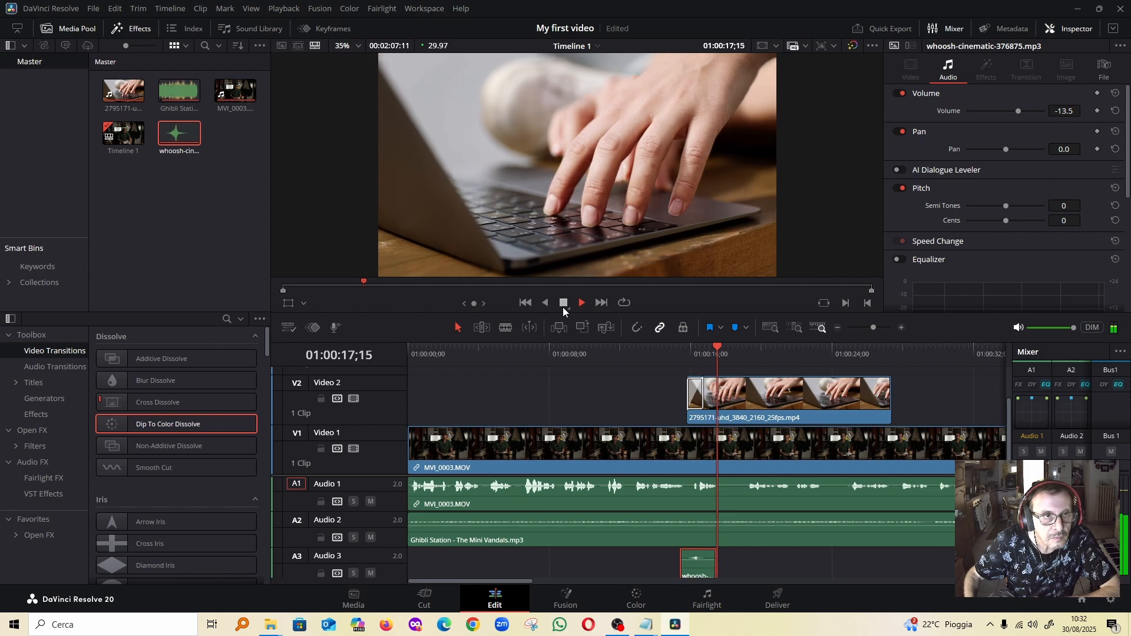
{"action": "left_click", "coordinate": [563, 303]}
Add a basic Text title on Video 3 above the laptop clip, extend its end to about 01:00:41 and select it
{"action": "scroll", "coordinate": [747, 380], "scroll_direction": "up", "scroll_amount": 2}
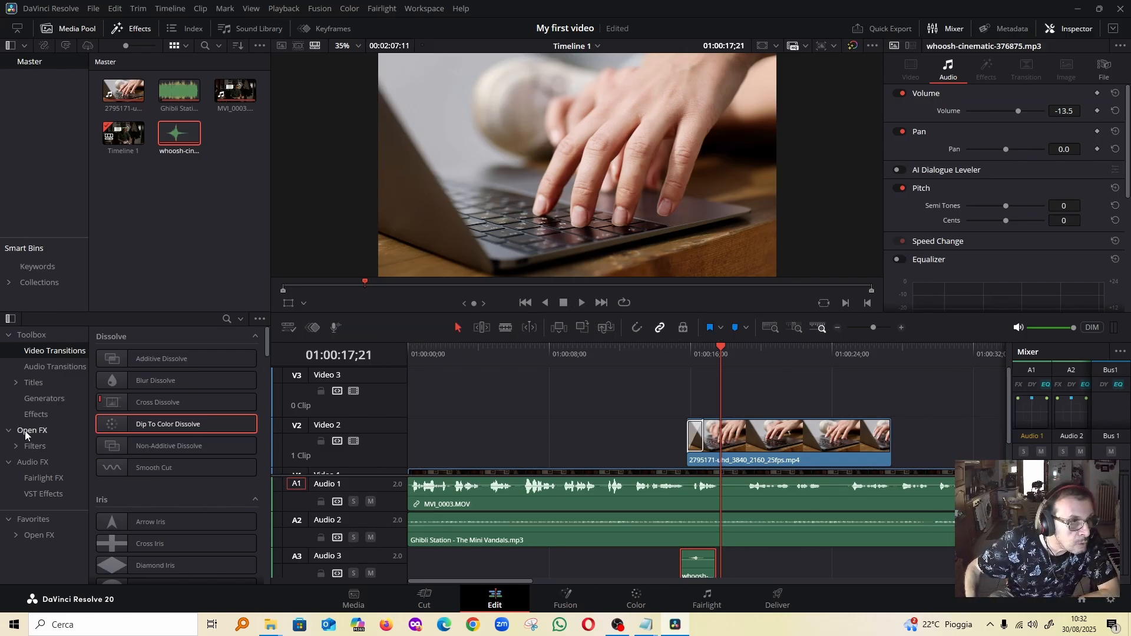
{"action": "left_click", "coordinate": [33, 382]}
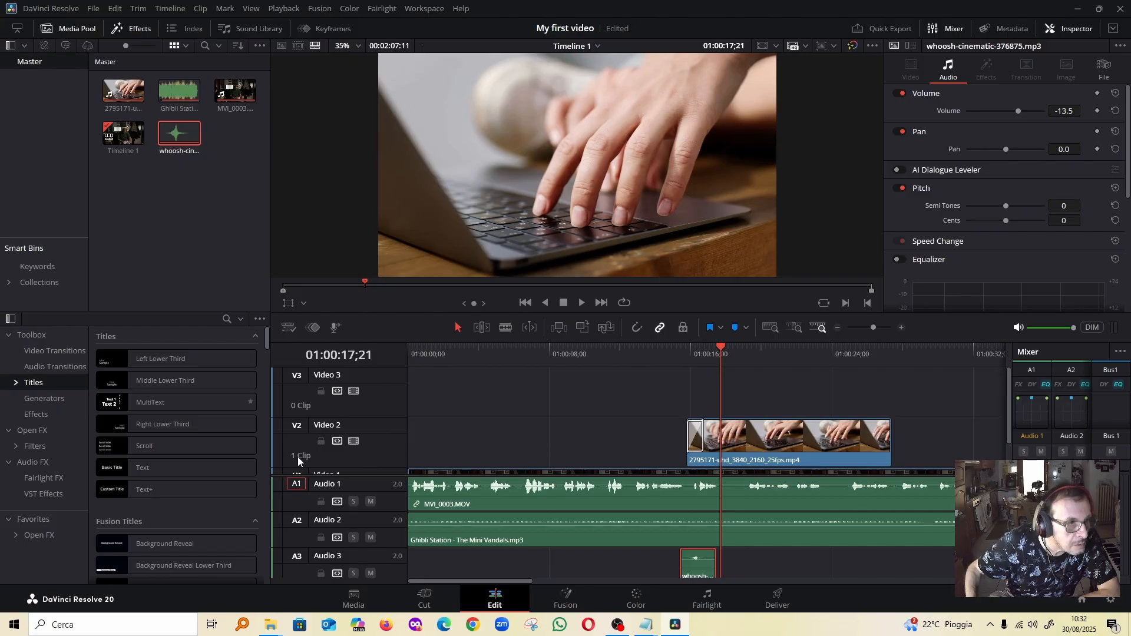
{"action": "left_click", "coordinate": [166, 467]}
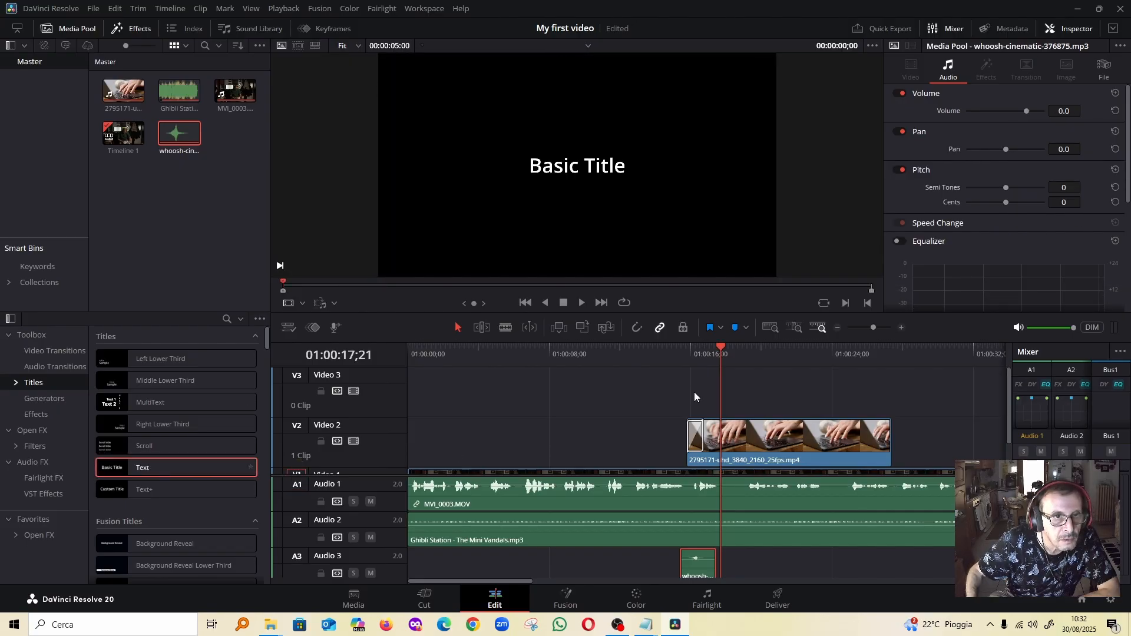
{"action": "left_click_drag", "start_coordinate": [649, 396], "coordinate": [977, 393]}
{"action": "left_click", "coordinate": [893, 403]}
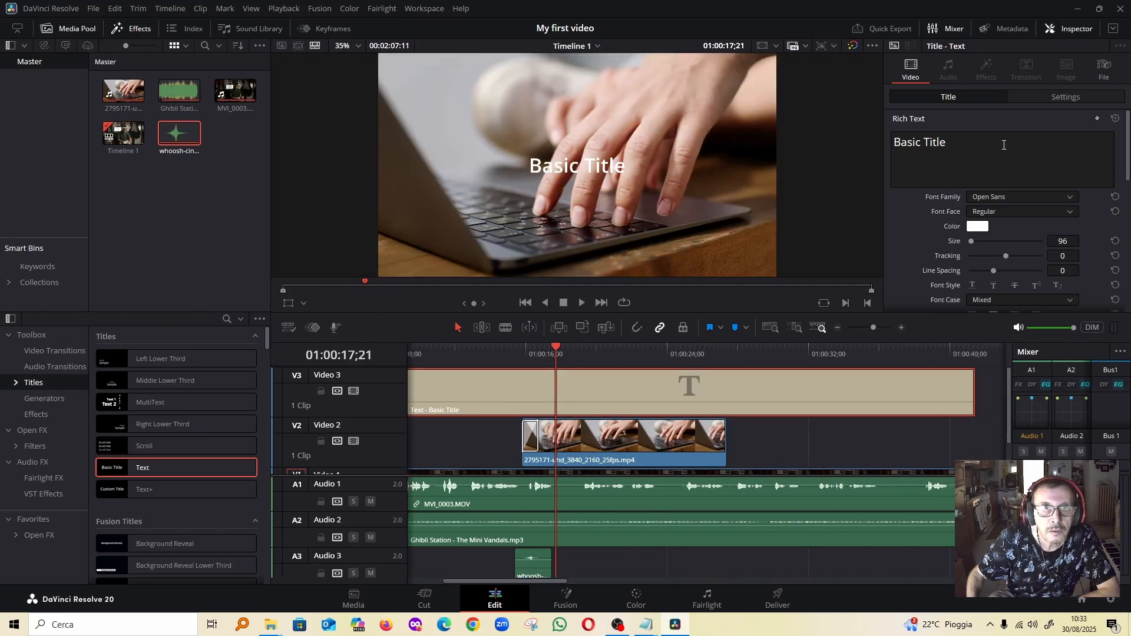
Replace the title's default wording with "Simple text"
{"action": "left_click", "coordinate": [1003, 145]}
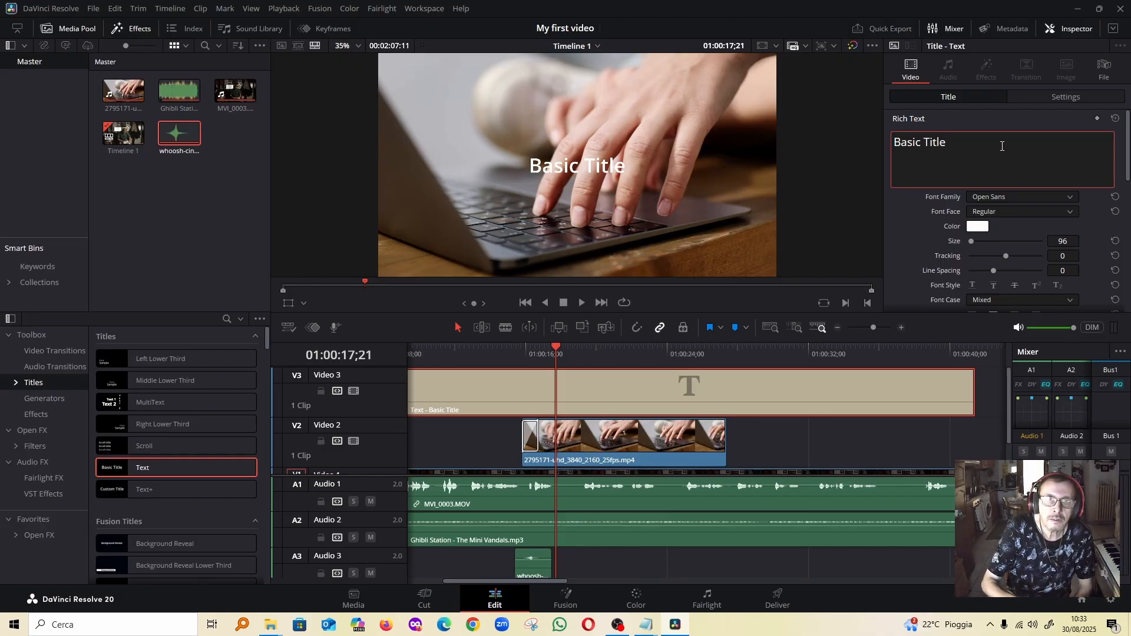
{"action": "key", "text": "ctrl+a"}
{"action": "key", "text": "BackSpace"}
{"action": "type", "text": "Simple text"}
Set the title's font family to Impact and its size to 201
{"action": "left_click", "coordinate": [1041, 198]}
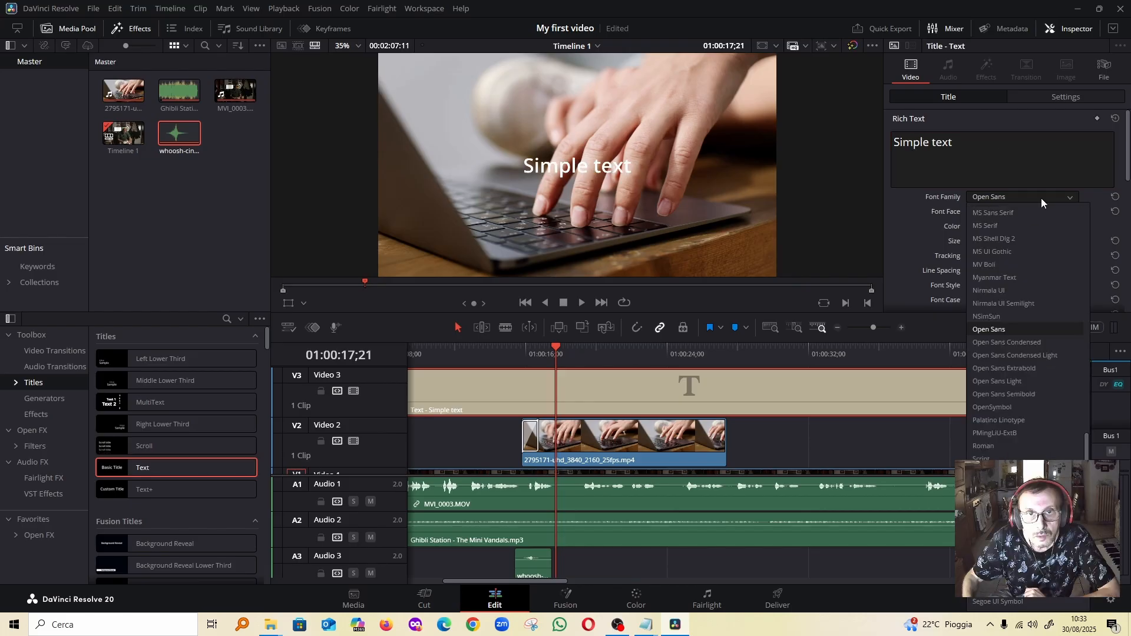
{"action": "scroll", "coordinate": [1038, 334], "scroll_direction": "up", "scroll_amount": 1}
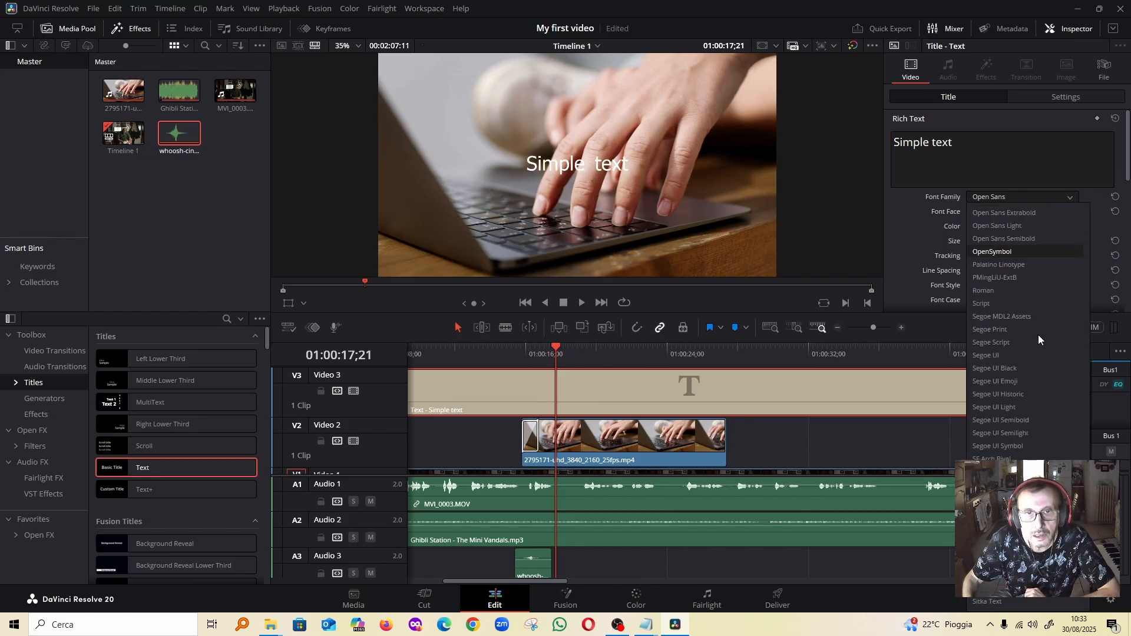
{"action": "scroll", "coordinate": [1038, 336], "scroll_direction": "up", "scroll_amount": 10}
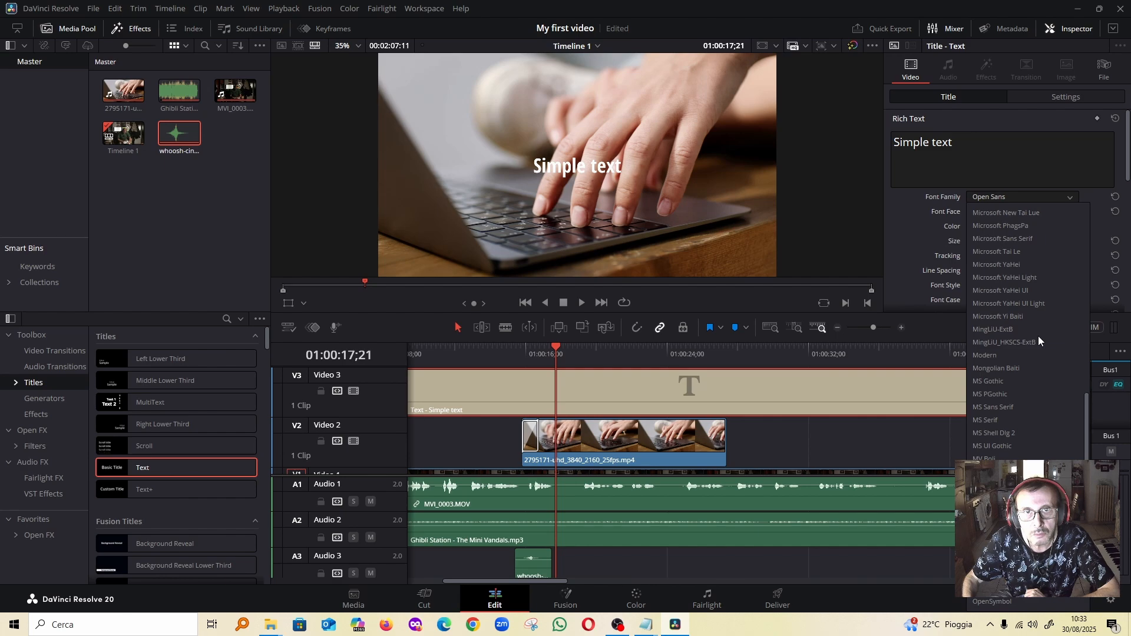
{"action": "scroll", "coordinate": [1037, 336], "scroll_direction": "up", "scroll_amount": 4}
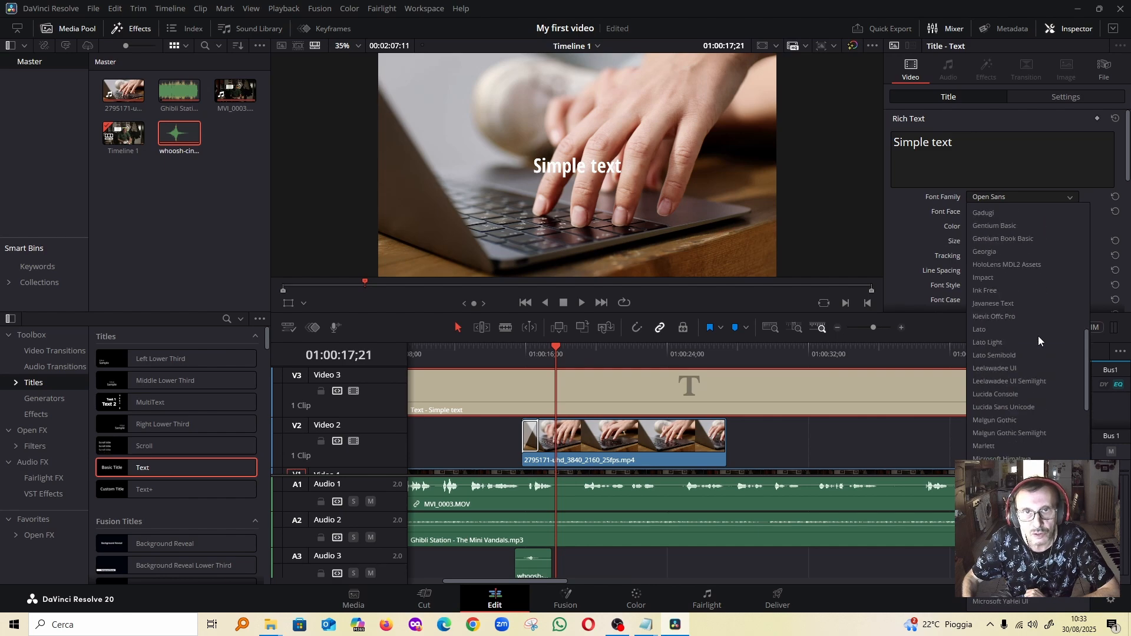
{"action": "left_click", "coordinate": [1025, 318]}
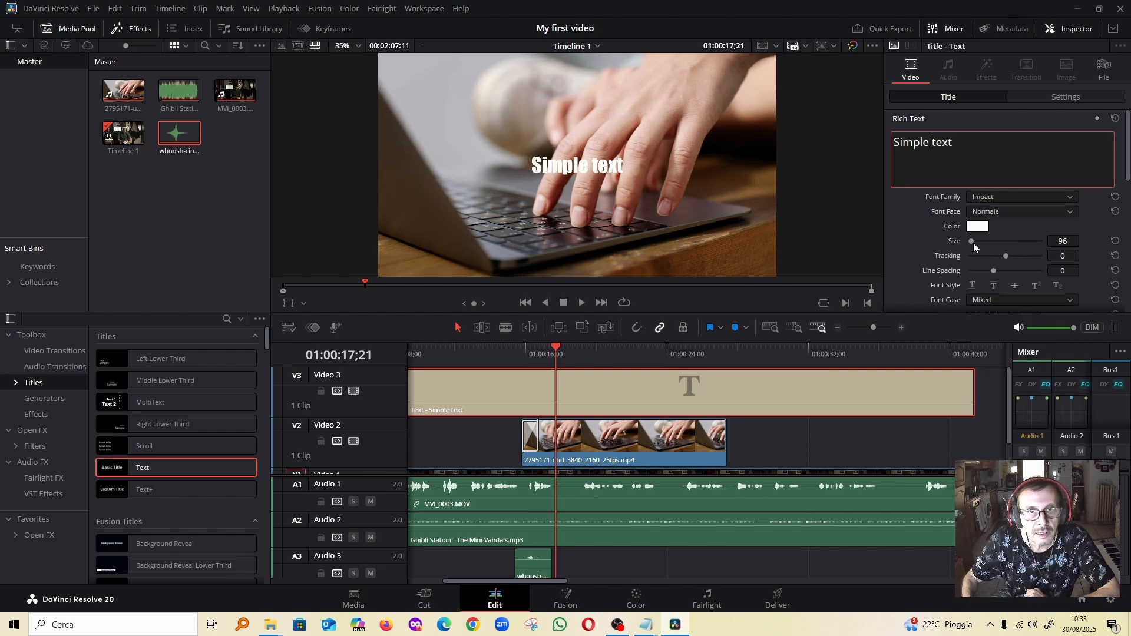
{"action": "left_click_drag", "start_coordinate": [970, 241], "coordinate": [973, 241]}
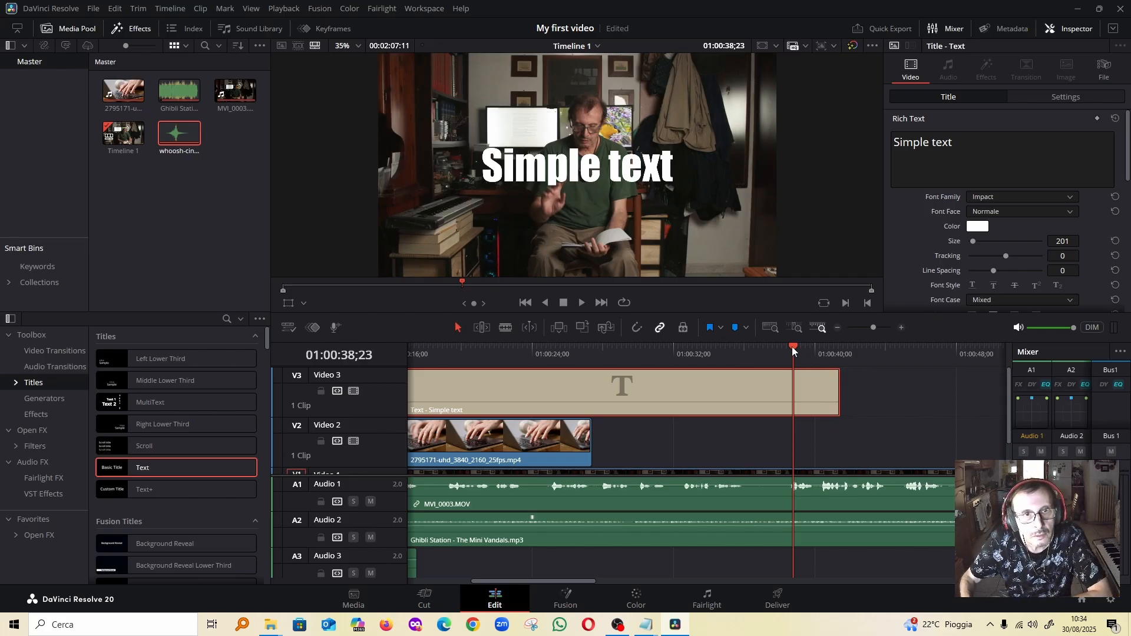
Go to the end of MVI_0003.MOV on the timeline, select MVI_0002.MOV and play back its opening
{"action": "key", "text": "End"}
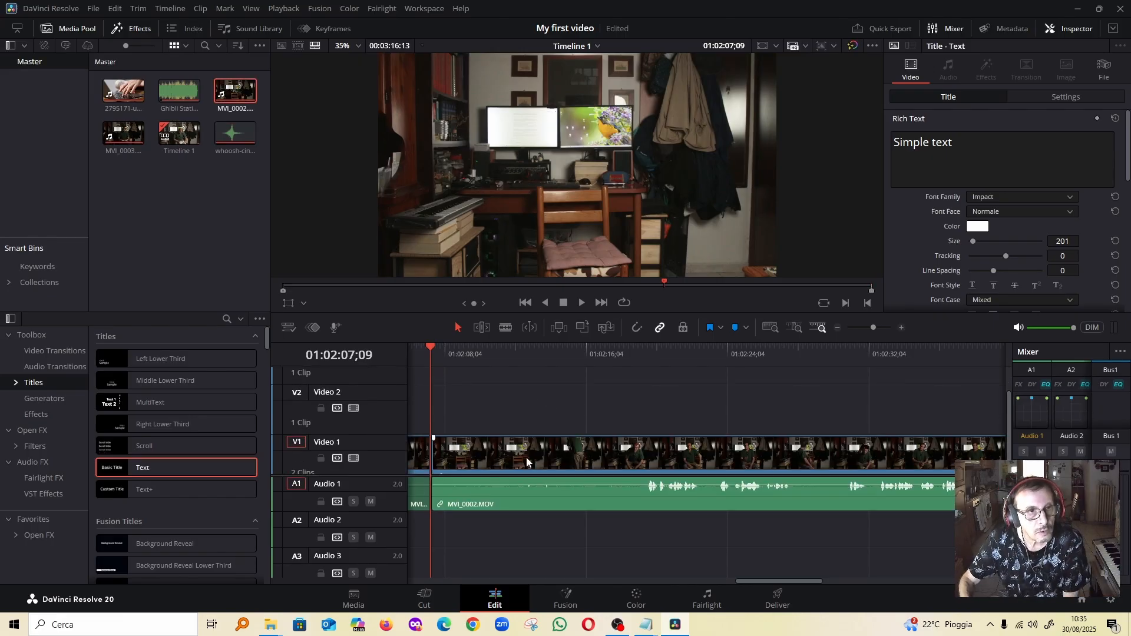
{"action": "left_click", "coordinate": [530, 458]}
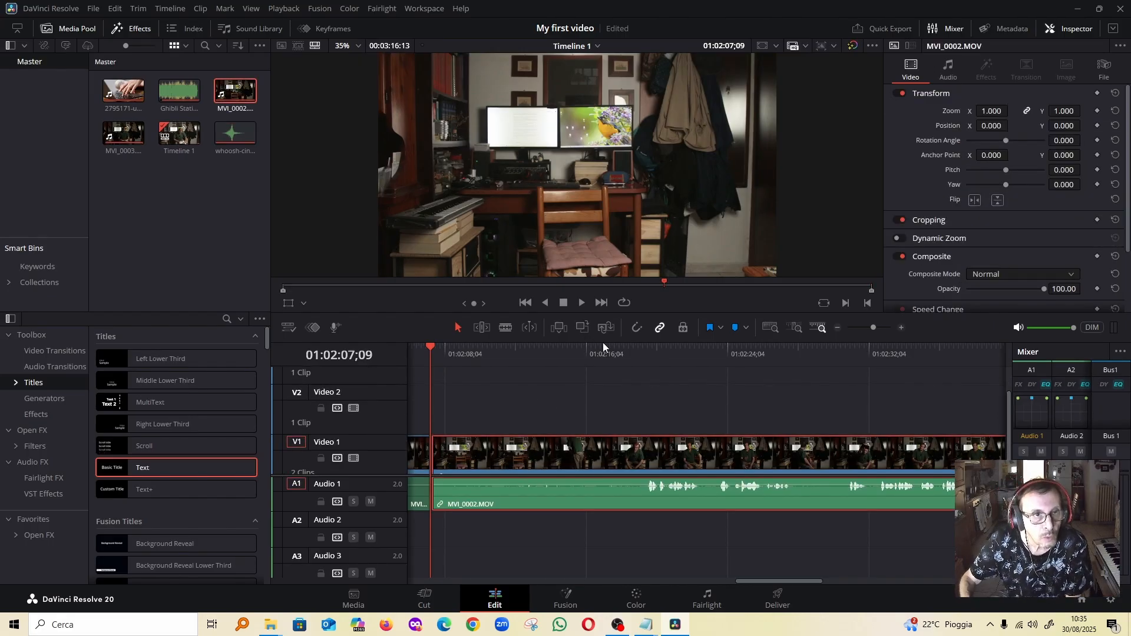
{"action": "left_click", "coordinate": [580, 304]}
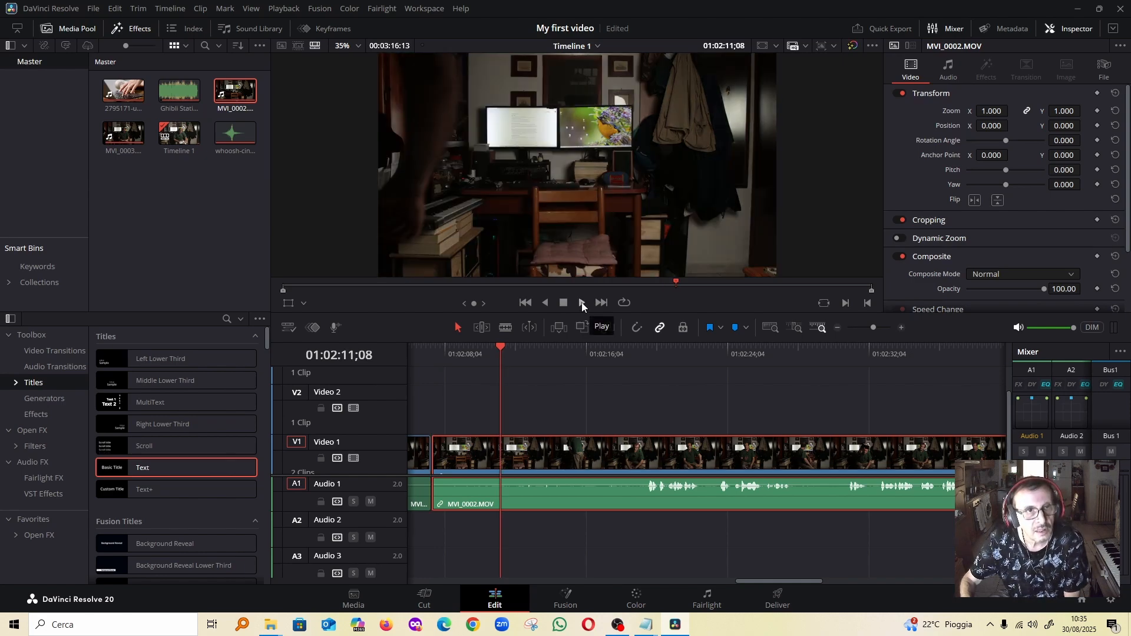
{"action": "left_click", "coordinate": [582, 303]}
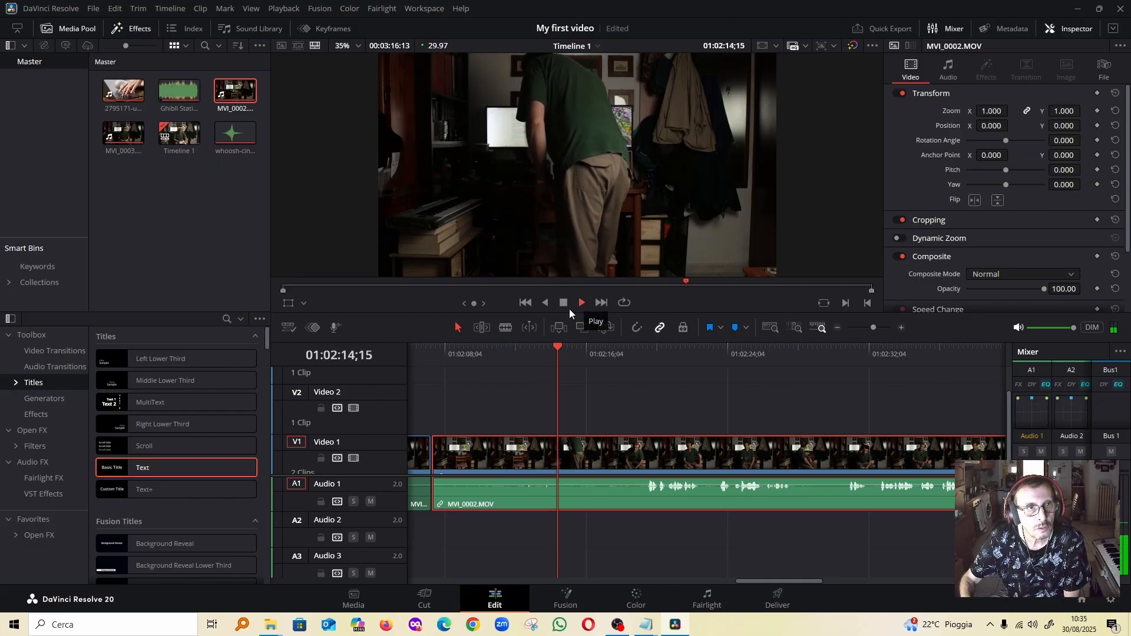
{"action": "left_click", "coordinate": [563, 306]}
Copy MVI_0003.MOV's Color Correction and Volume attributes and apply them to MVI_0002.MOV on Video 1
{"action": "left_click_drag", "start_coordinate": [573, 347], "coordinate": [443, 362]}
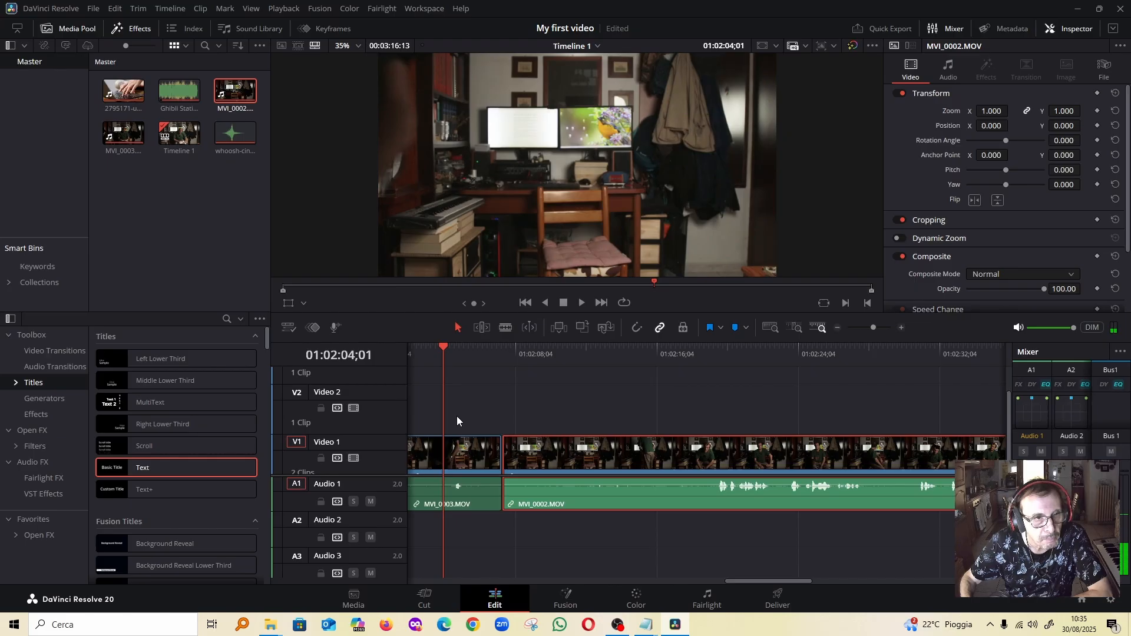
{"action": "left_click", "coordinate": [467, 458]}
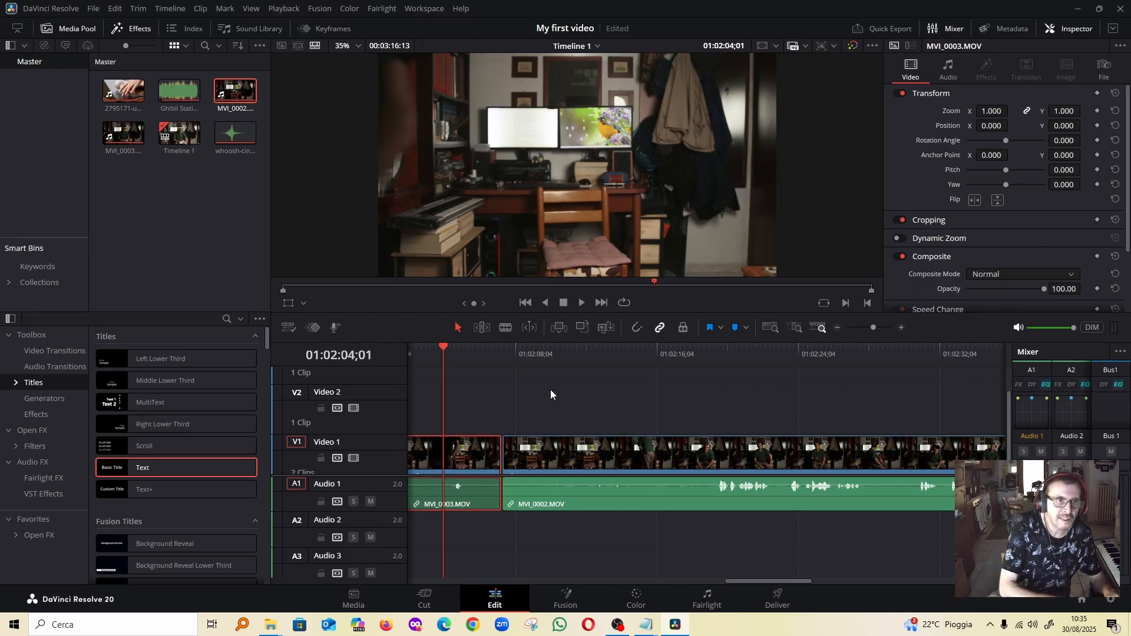
{"action": "left_click", "coordinate": [638, 460]}
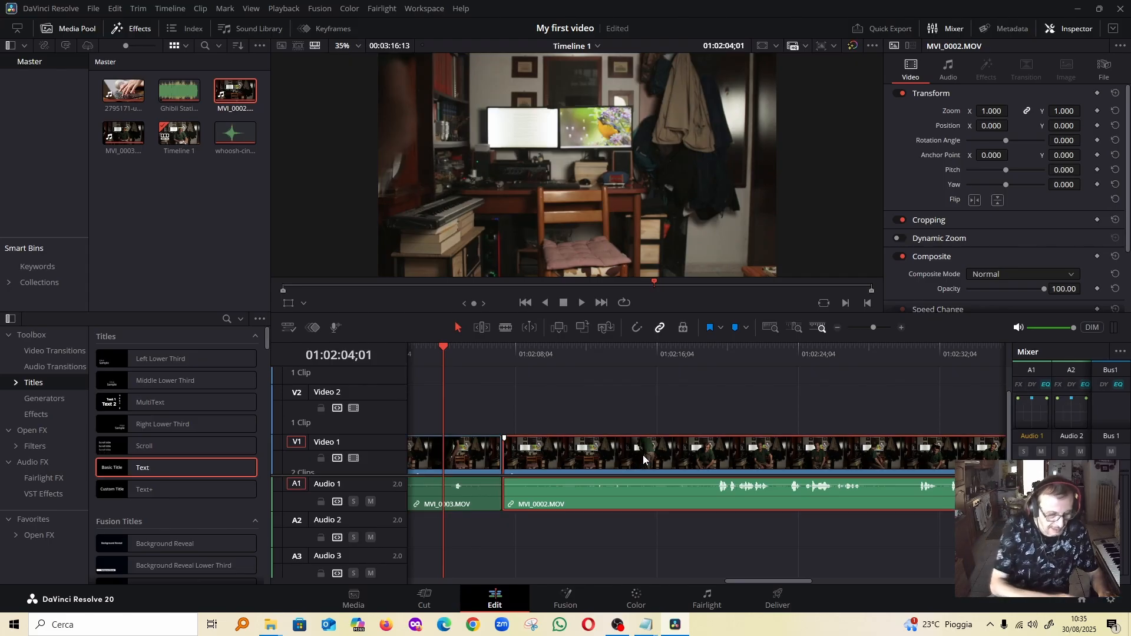
{"action": "key", "text": "alt+v"}
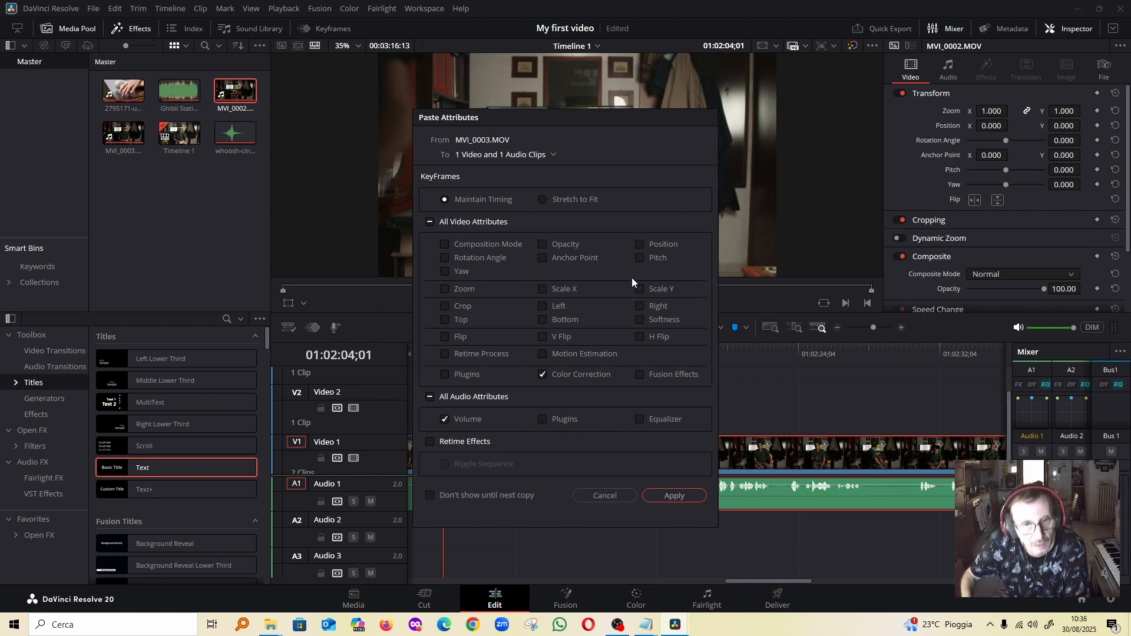
{"action": "left_click", "coordinate": [675, 495]}
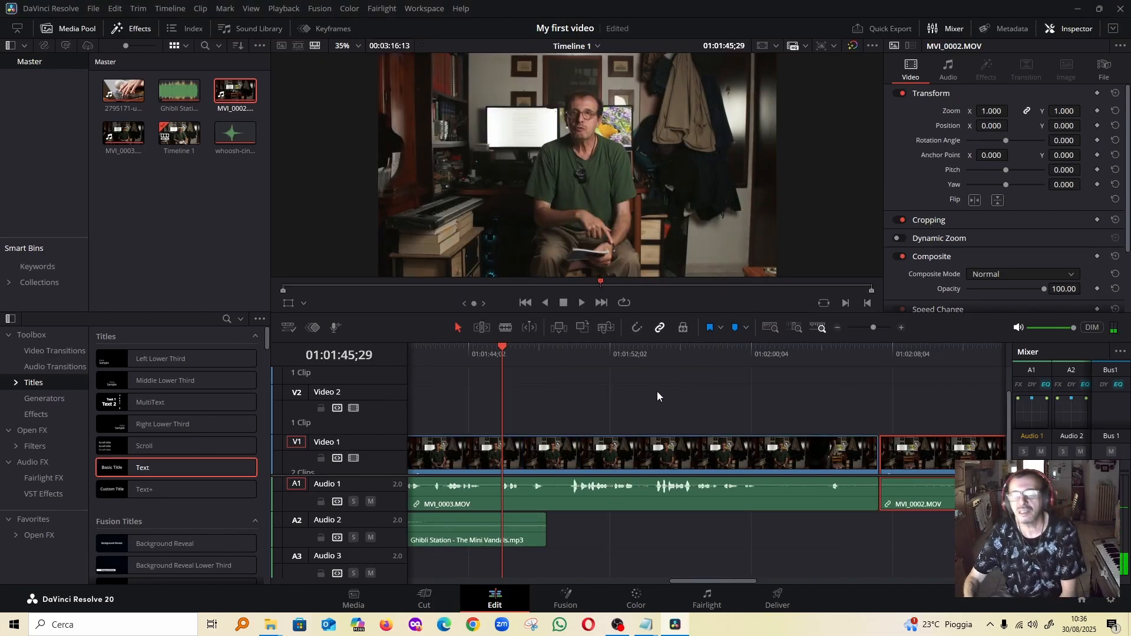
Switch to the Deliver page and choose the YouTube 1080p export preset, keeping the MP4 format
{"action": "left_click", "coordinate": [777, 596]}
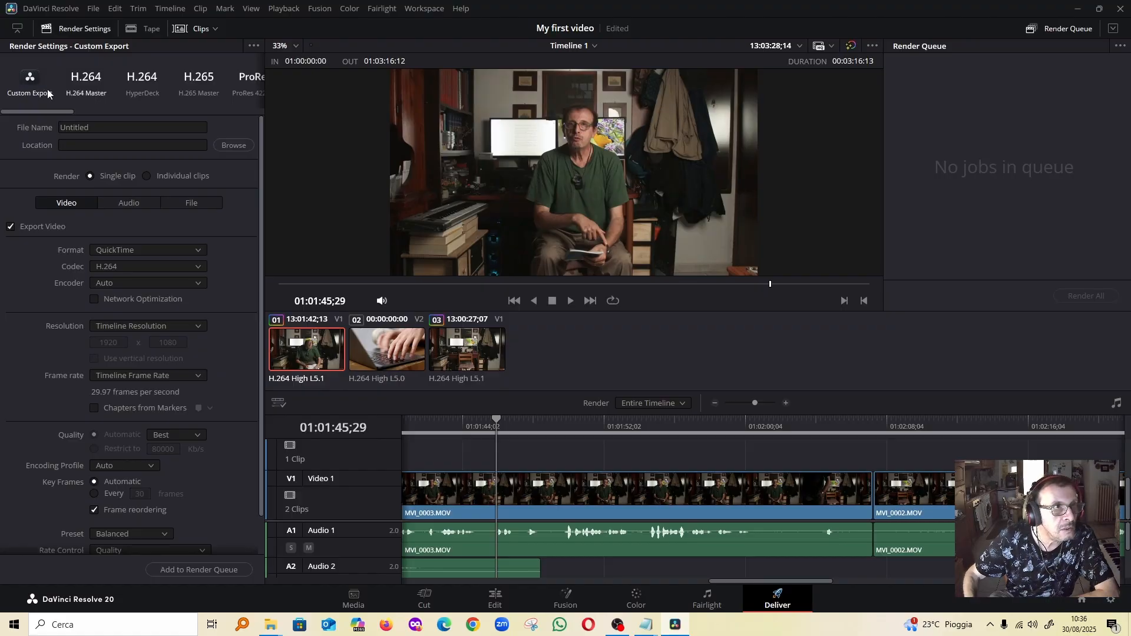
{"action": "left_click_drag", "start_coordinate": [65, 110], "coordinate": [121, 112]}
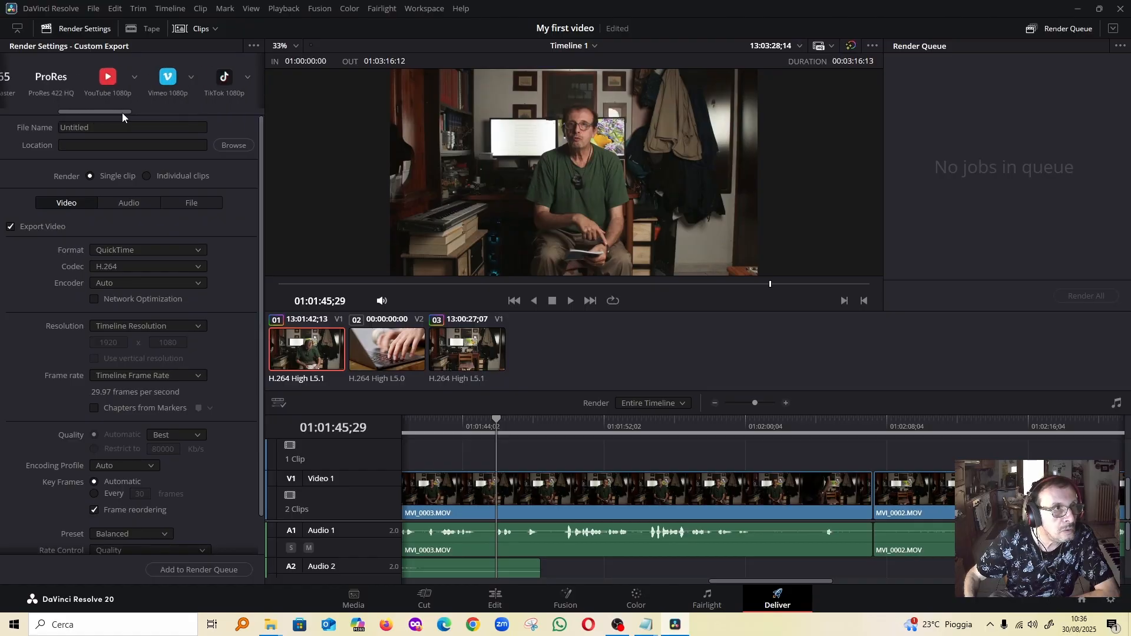
{"action": "left_click", "coordinate": [114, 76]}
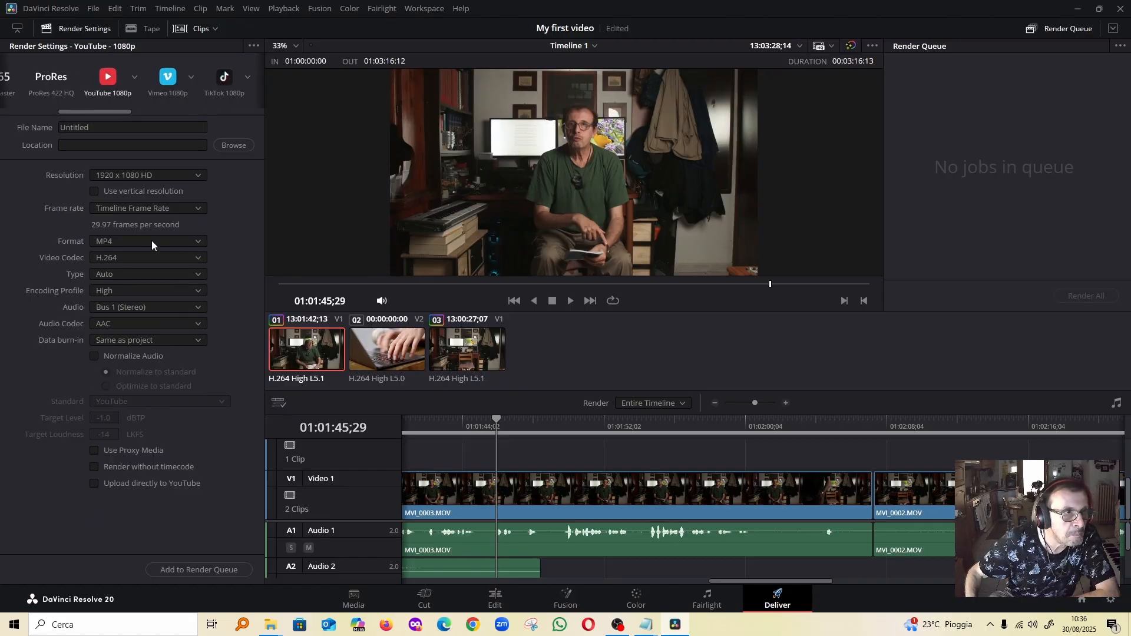
{"action": "left_click", "coordinate": [195, 243]}
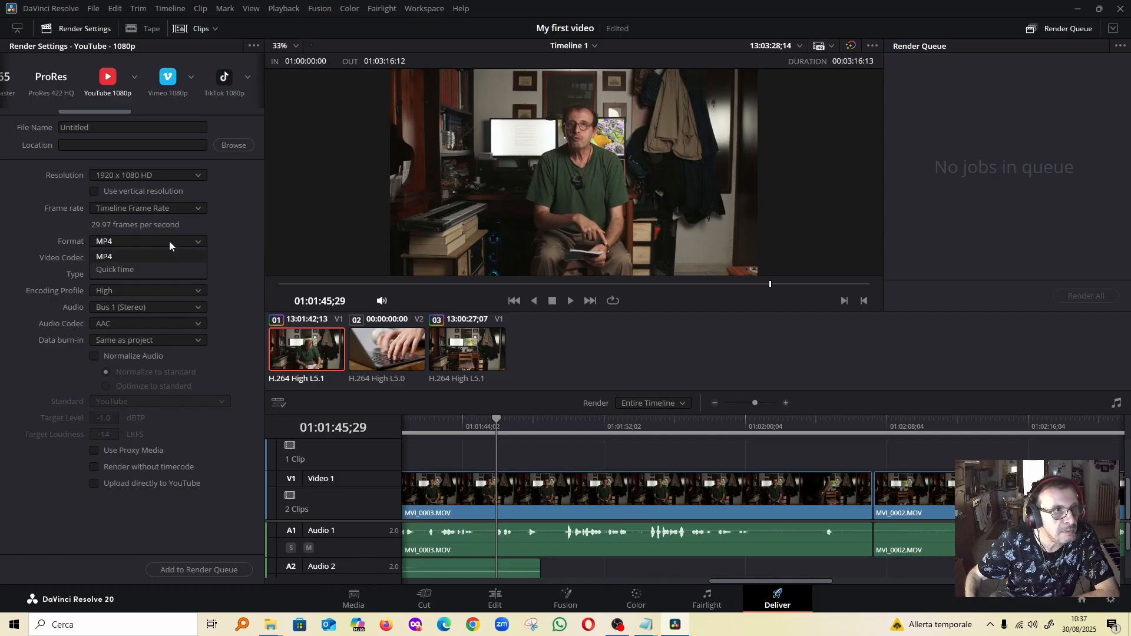
{"action": "left_click", "coordinate": [169, 242]}
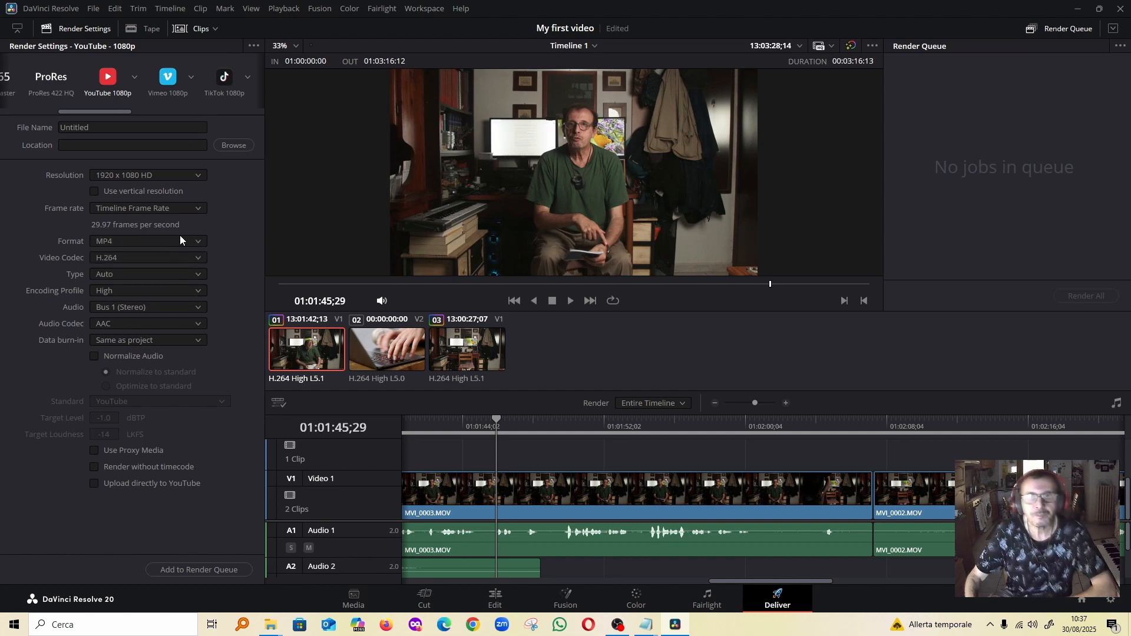
Start adding the timeline to the render queue and choose Desktop > Without Talent > Video2 as the output folder
{"action": "left_click", "coordinate": [209, 570]}
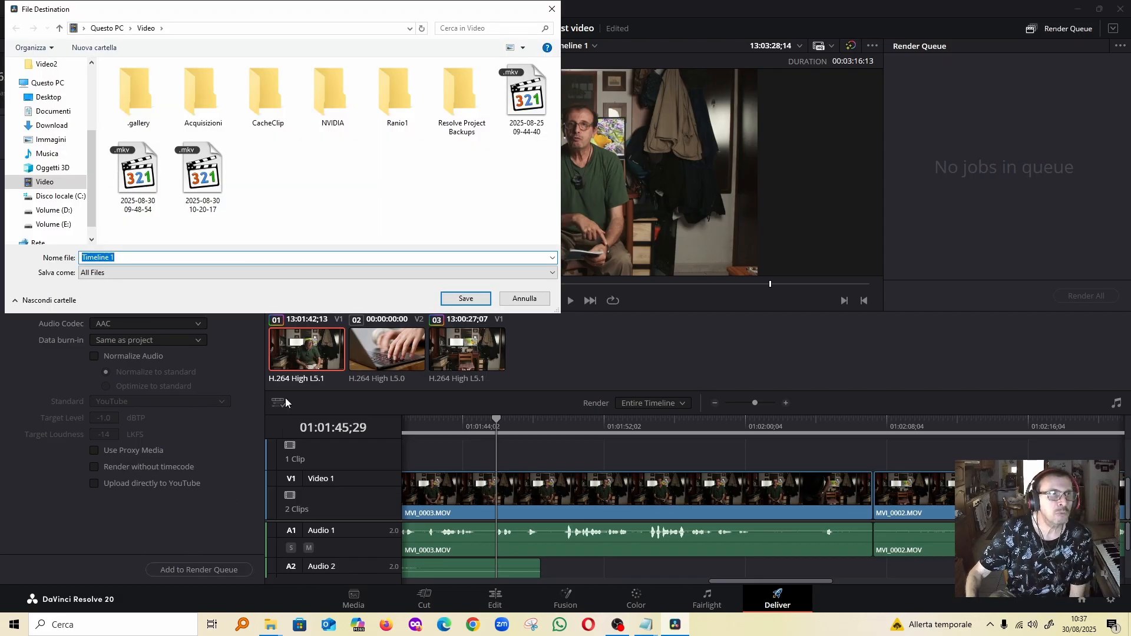
{"action": "left_click", "coordinate": [56, 195]}
{"action": "left_click", "coordinate": [49, 96]}
{"action": "scroll", "coordinate": [184, 152], "scroll_direction": "down", "scroll_amount": 12}
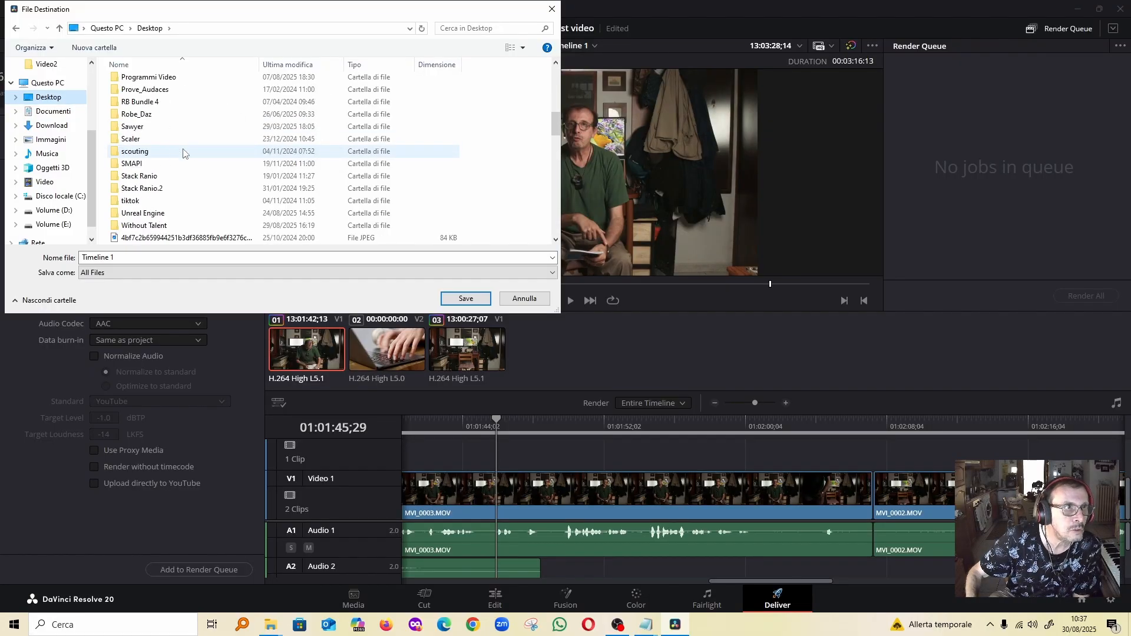
{"action": "double_click", "coordinate": [146, 228]}
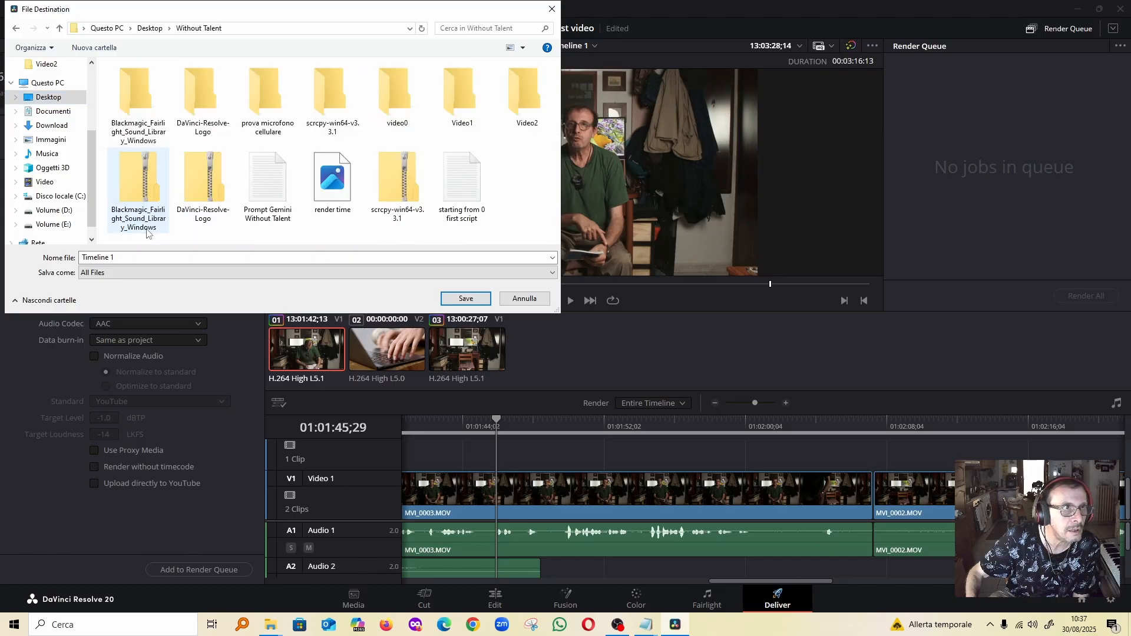
{"action": "double_click", "coordinate": [527, 97]}
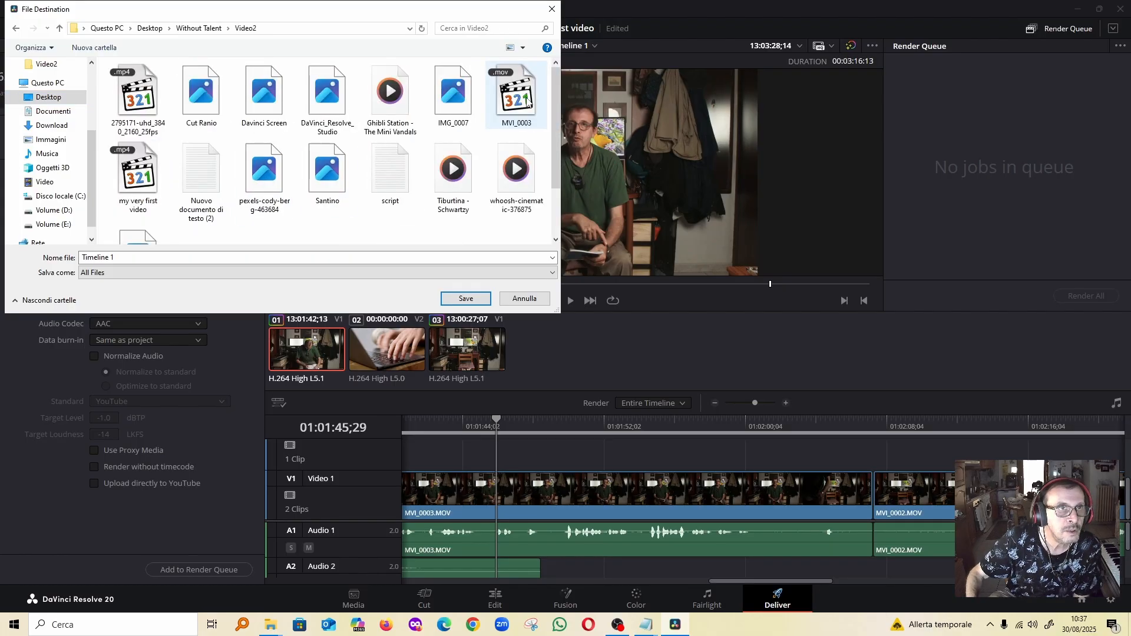
Name the output file "My first video", save it as a render job and render the queue
{"action": "left_click", "coordinate": [251, 260]}
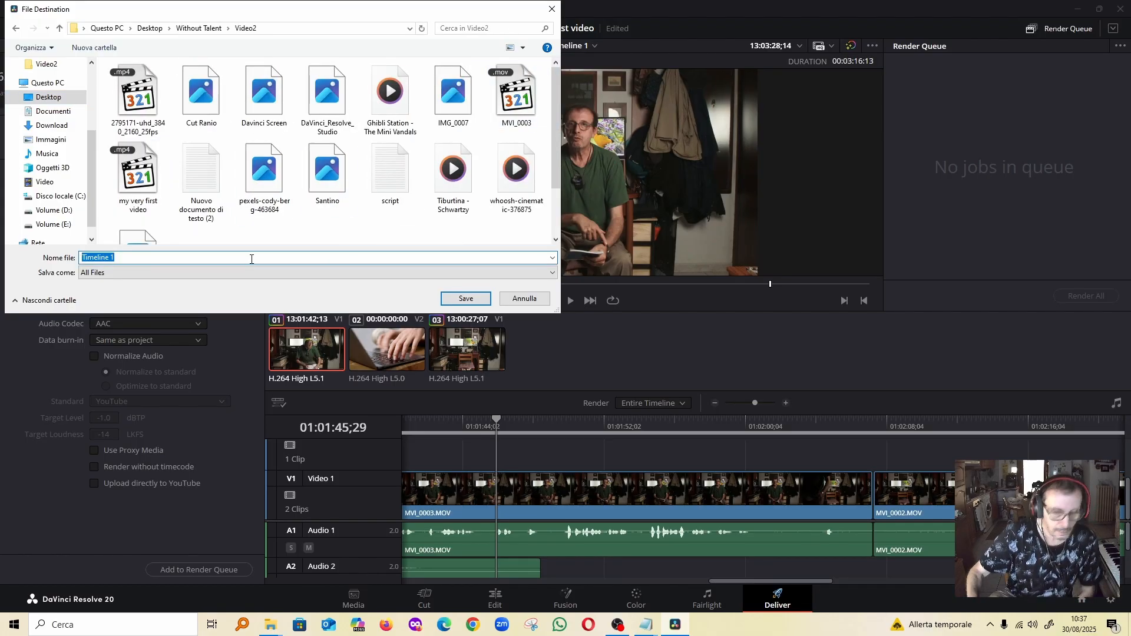
{"action": "type", "text": "My first video"}
{"action": "left_click", "coordinate": [463, 300]}
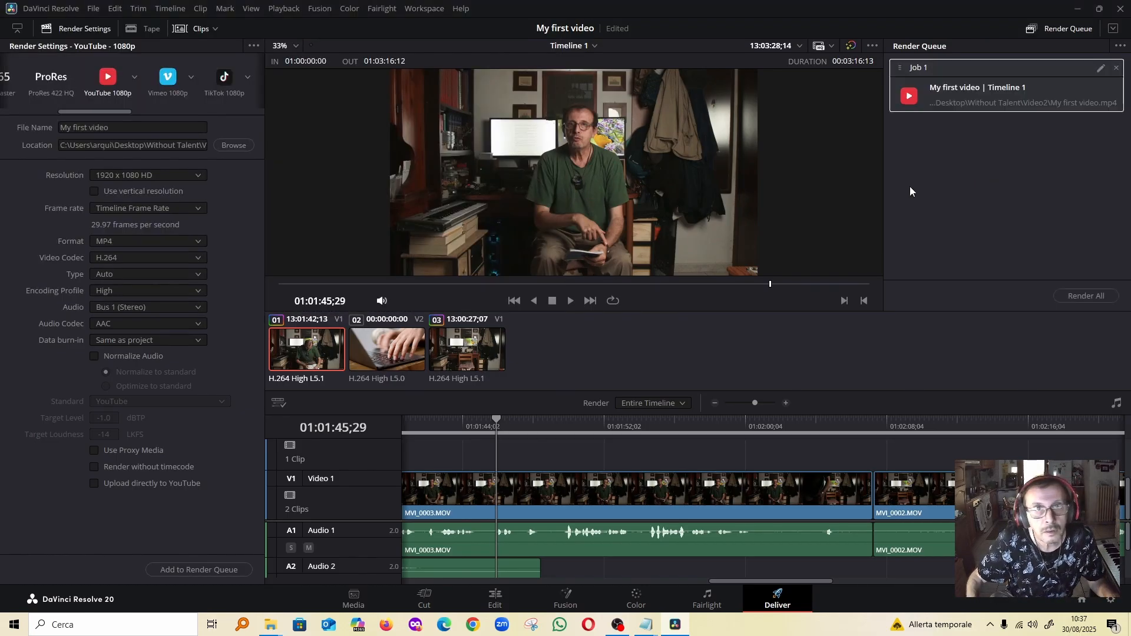
{"action": "left_click", "coordinate": [1077, 297]}
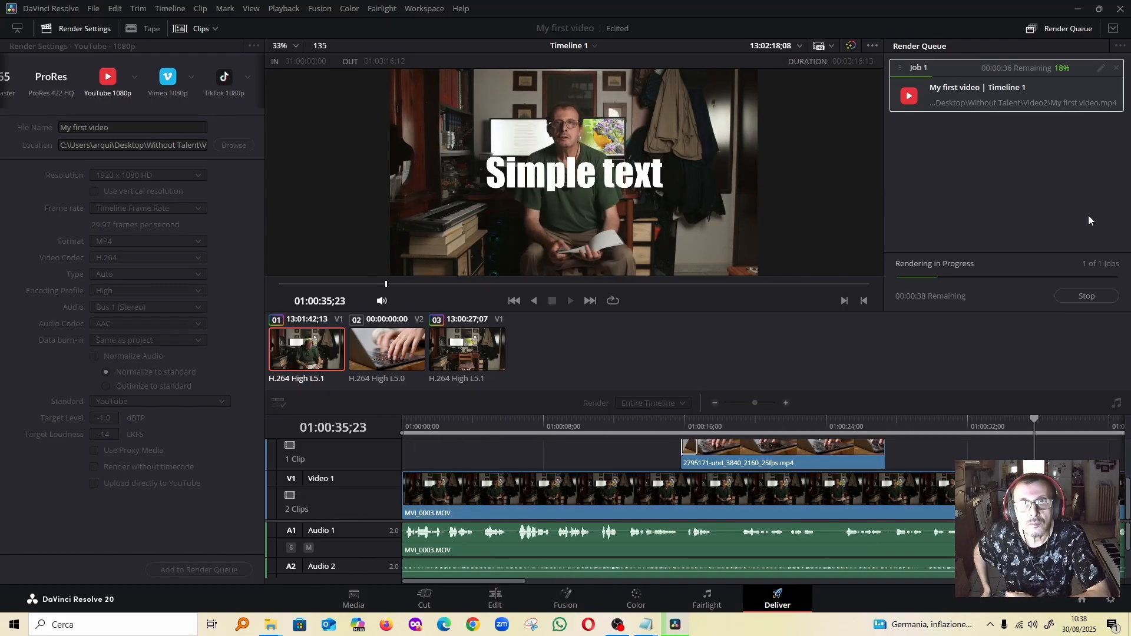